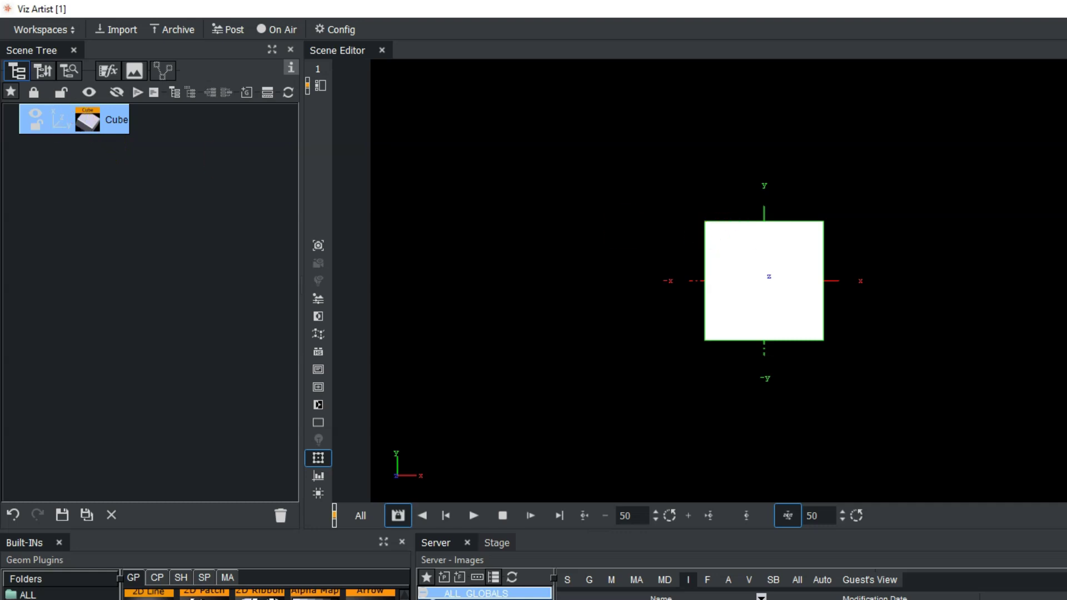
# Rotate the cube to about 27 degrees on X and 41 degrees on Y so three faces show
pyautogui.moveTo(764, 281); pyautogui.dragTo(814, 314)
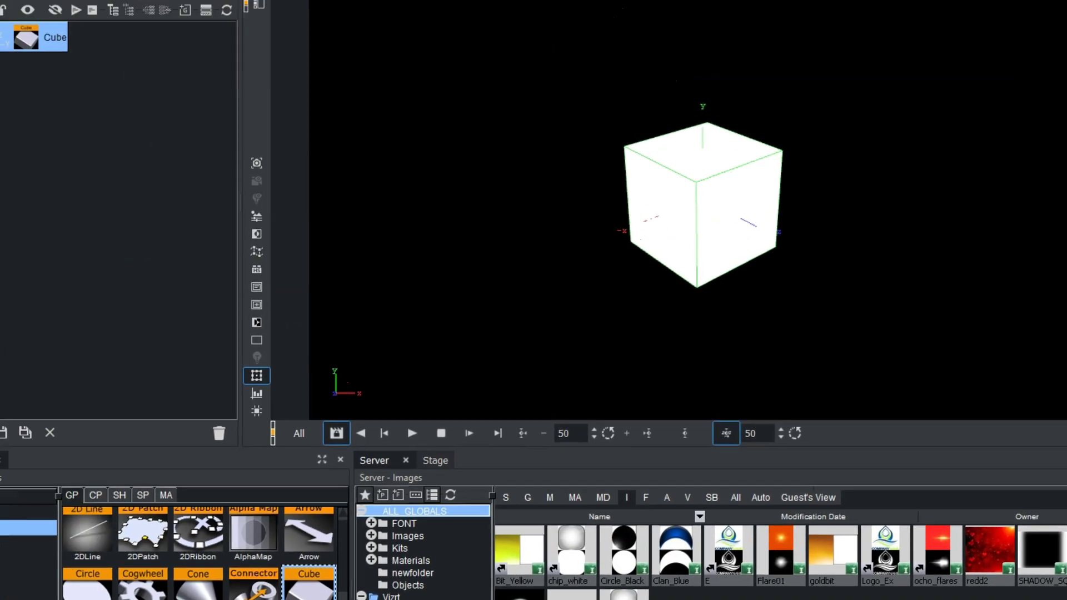
# Import the image glass1 from the reflections folder on disk into the server's ALL_GLOBALS folder and return to the scene workspace
pyautogui.click(115, 8)
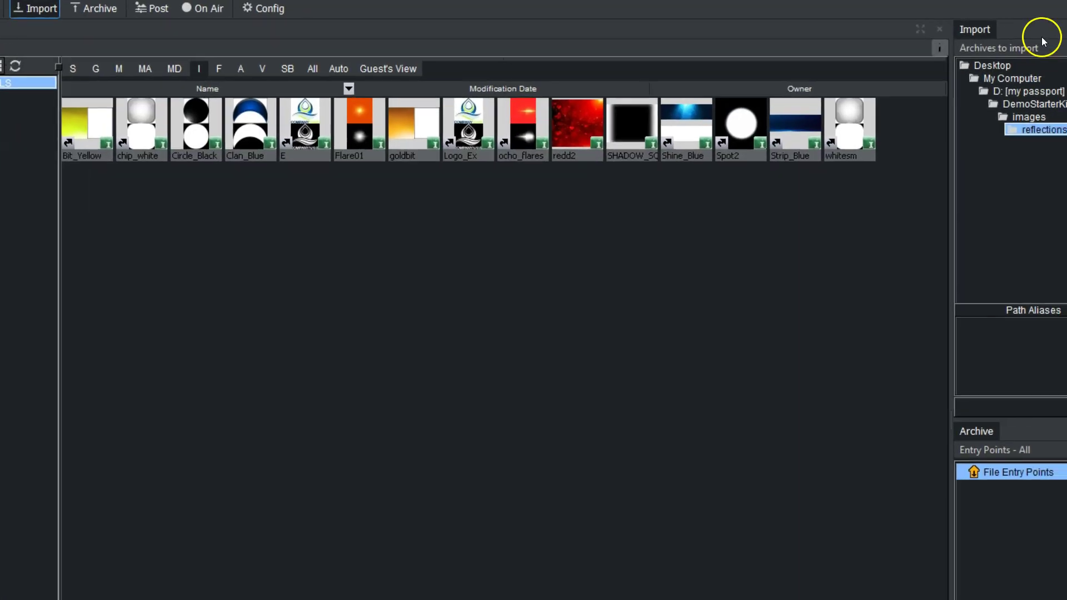
pyautogui.click(1035, 49)
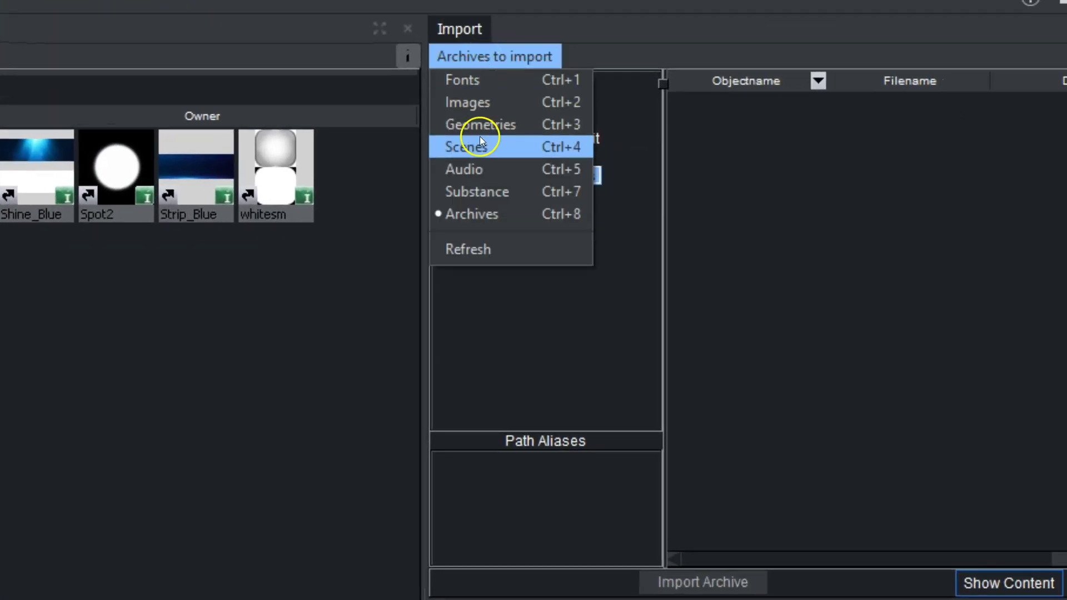
pyautogui.click(467, 102)
pyautogui.moveTo(700, 105); pyautogui.dragTo(132, 349)
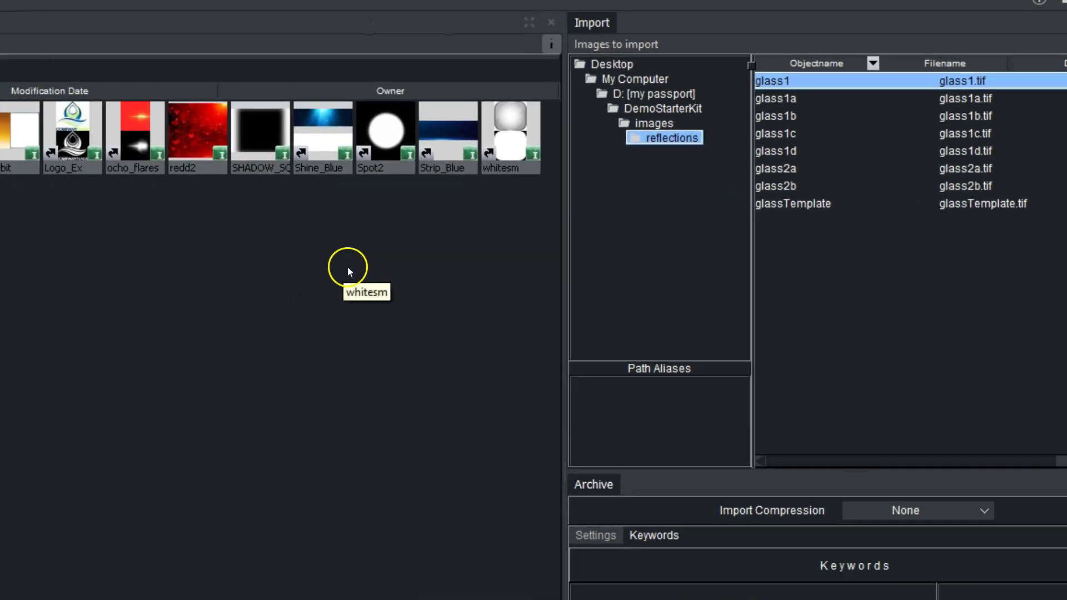
pyautogui.click(128, 115)
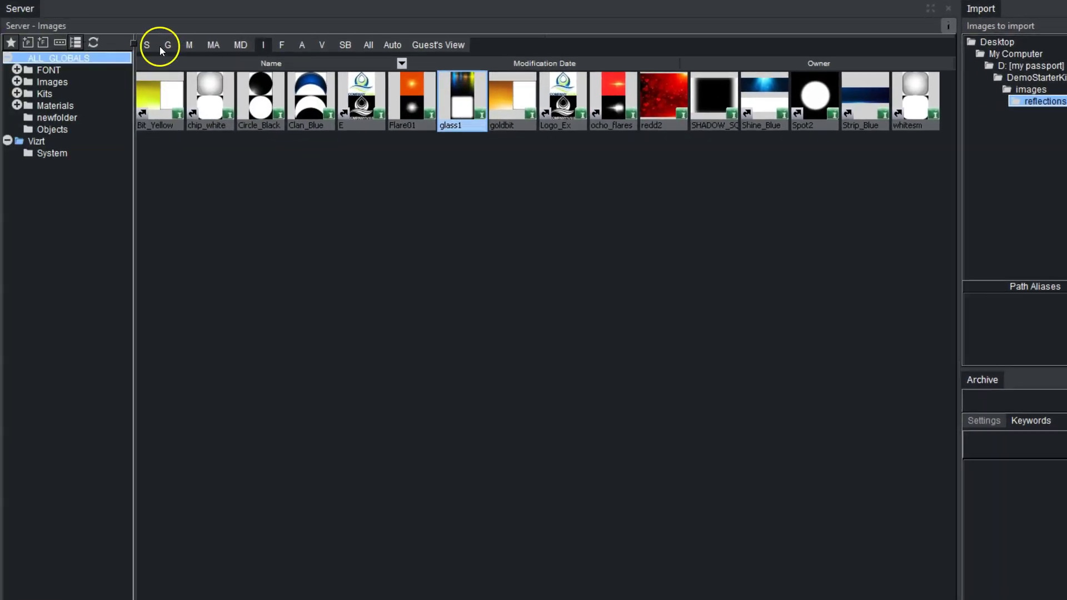
pyautogui.click(20, 8)
pyautogui.click(39, 11)
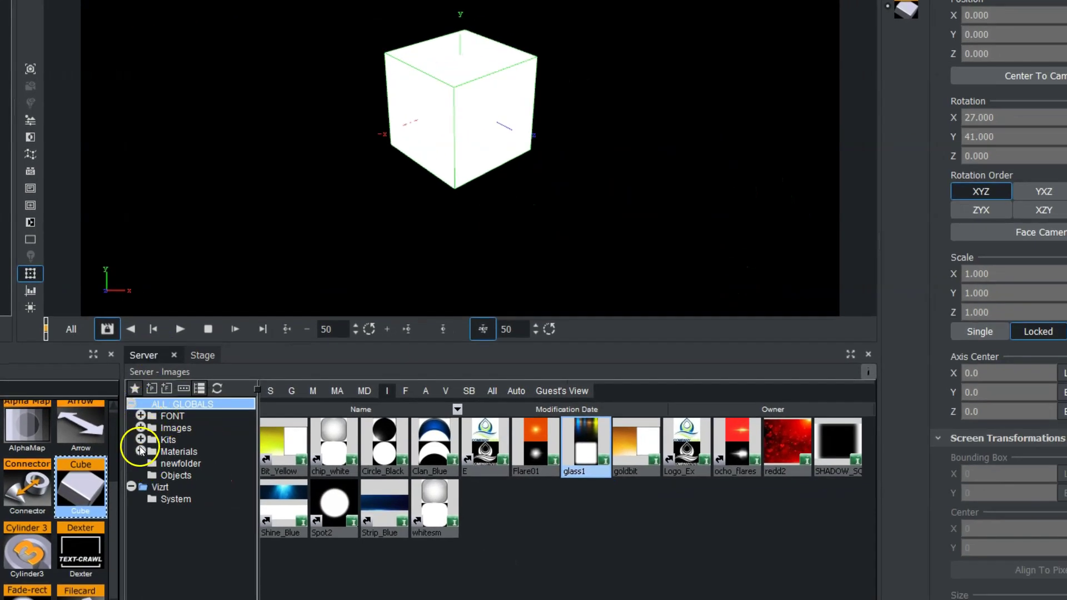
# Browse the server's image folders, including ALL_GLOBALS, chips, design_dits and Vizrt, for available textures
pyautogui.click(141, 428)
pyautogui.click(170, 428)
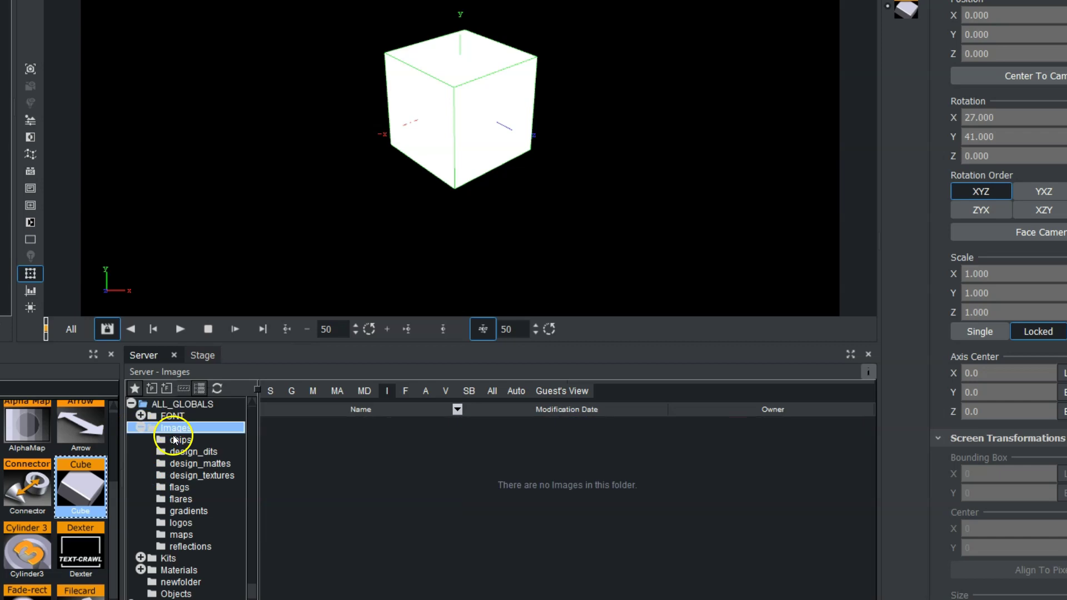
pyautogui.click(180, 440)
pyautogui.click(187, 452)
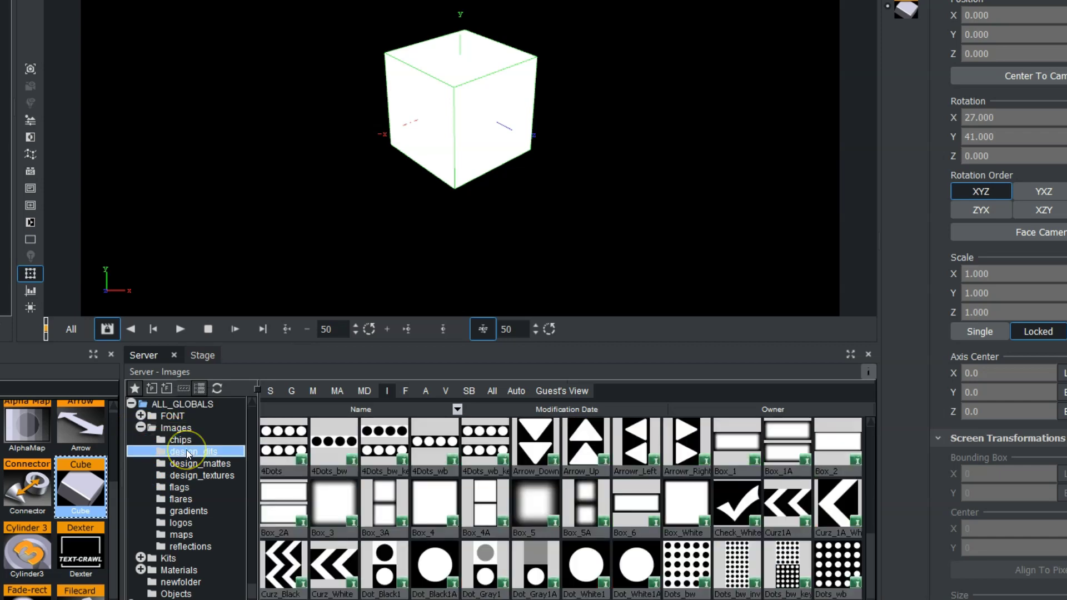
pyautogui.click(188, 405)
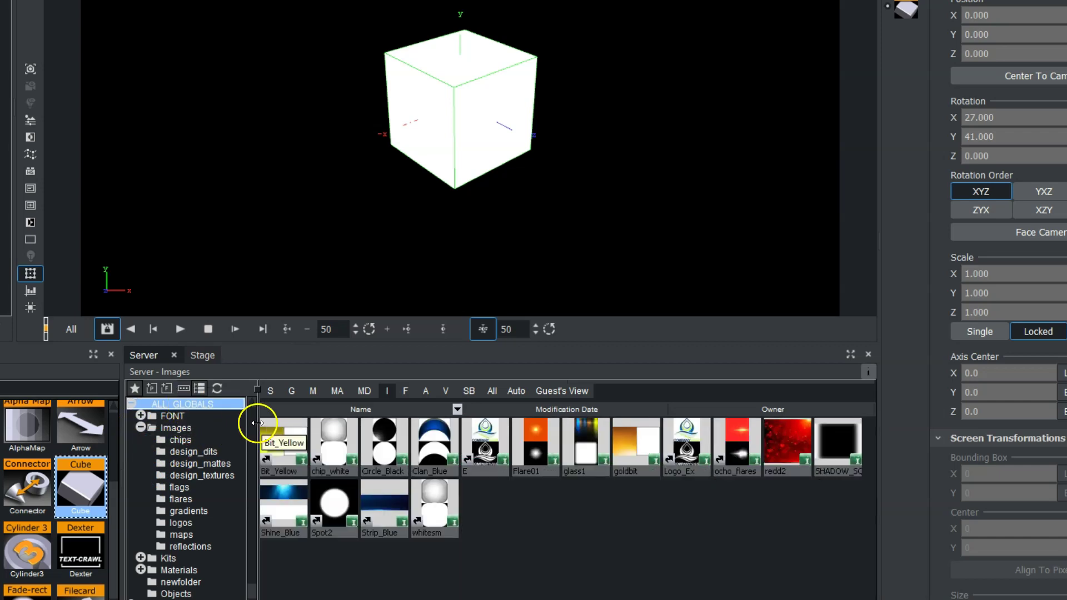
pyautogui.scroll(-1, 248, 478)
pyautogui.click(161, 591)
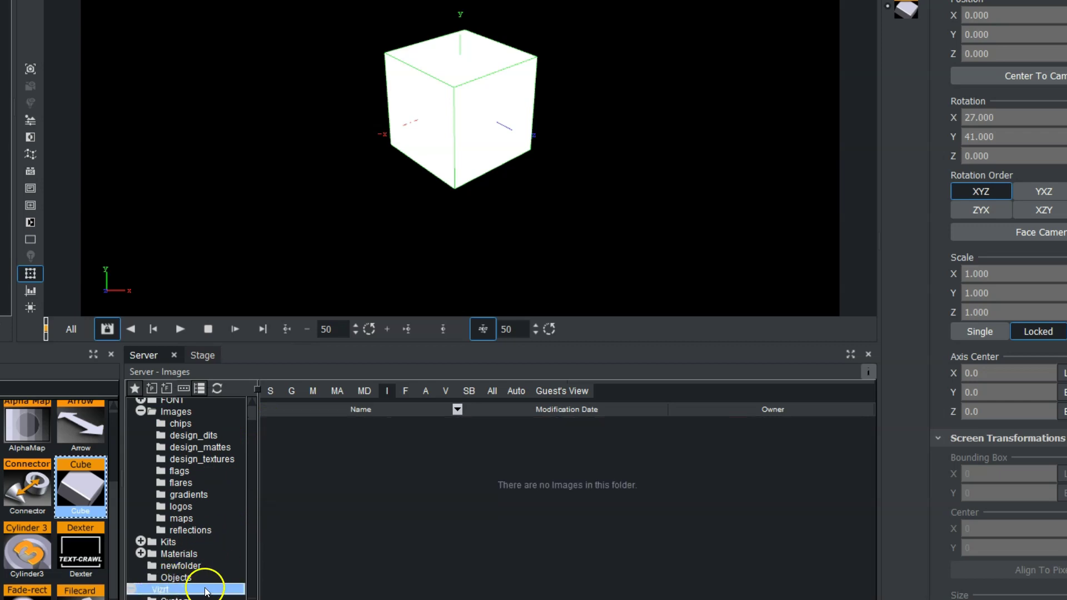
pyautogui.click(179, 424)
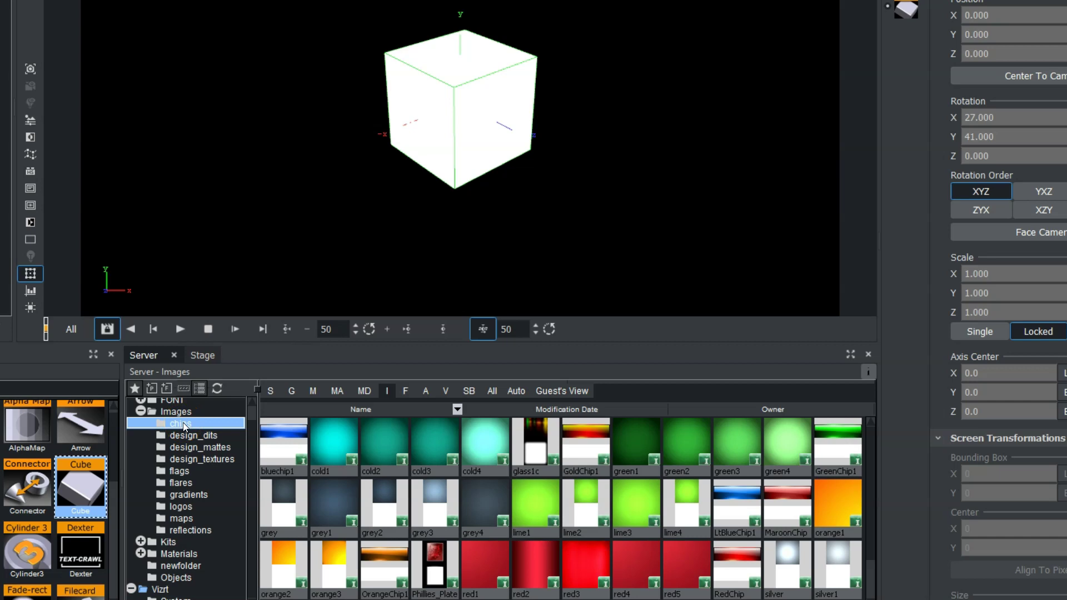
# Apply the glass2a image from the server's reflections folder to the cube and select the texture in the scene tree
pyautogui.click(201, 531)
pyautogui.moveTo(309, 523); pyautogui.dragTo(0, 90)
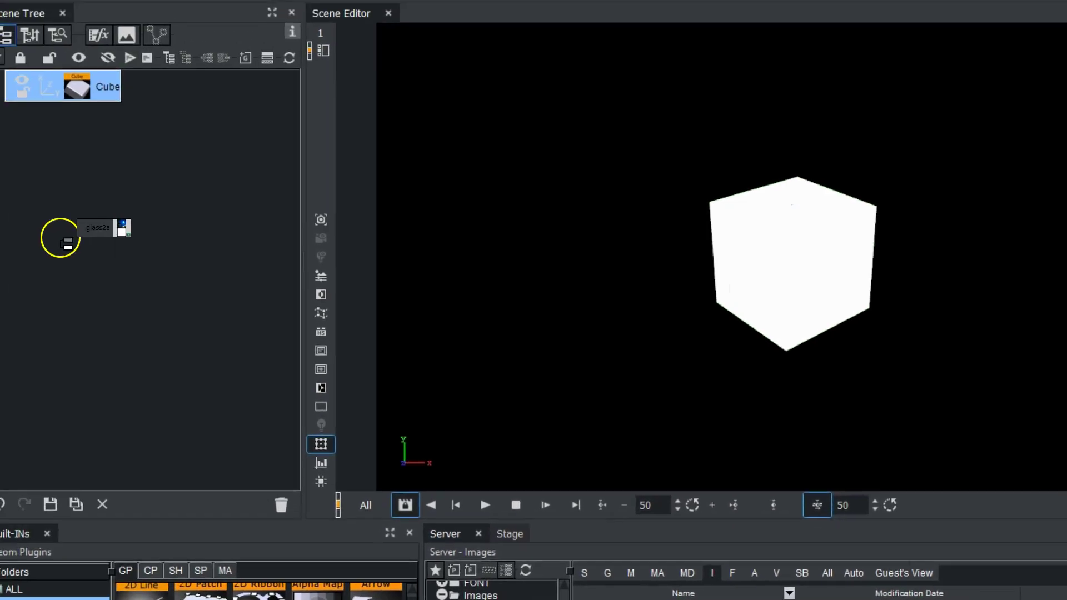
pyautogui.moveTo(66, 243); pyautogui.dragTo(75, 104)
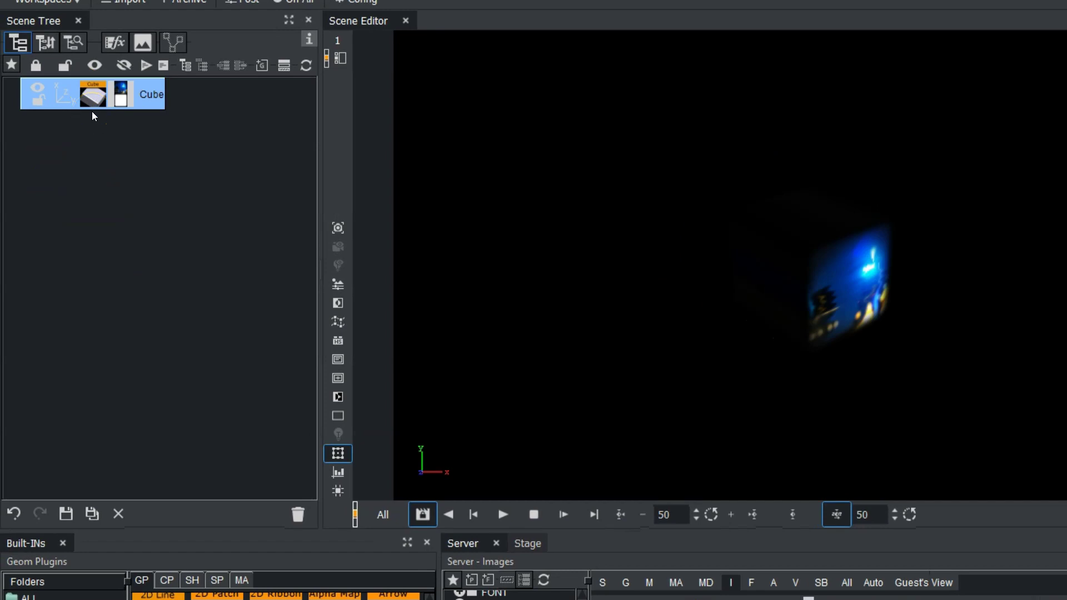
pyautogui.click(121, 94)
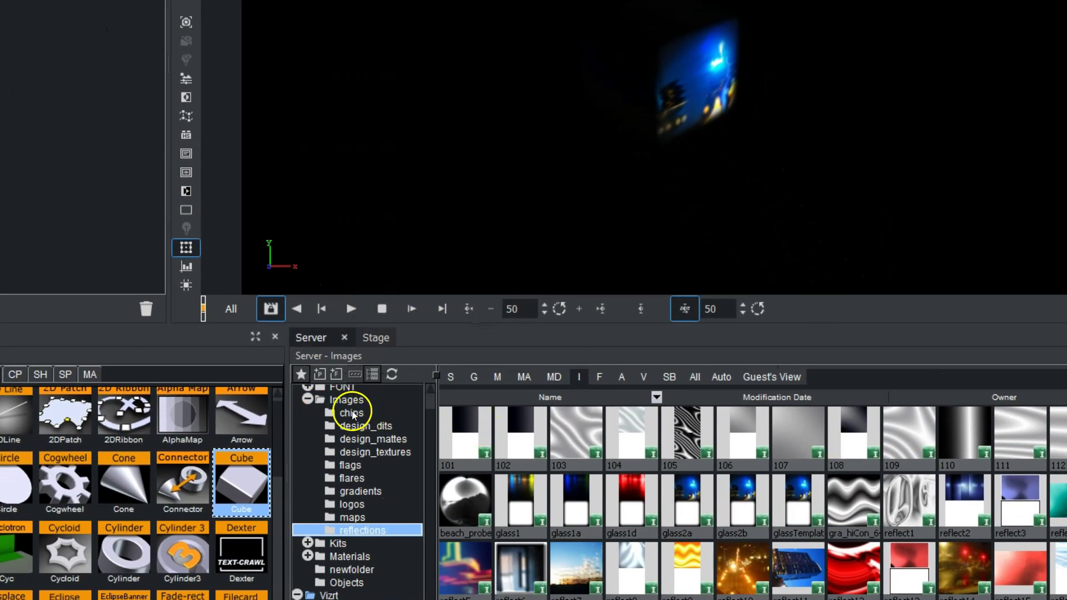
# Replace the cube's texture with the cold1 image from the chips folder
pyautogui.click(376, 413)
pyautogui.moveTo(518, 433); pyautogui.dragTo(138, 0)
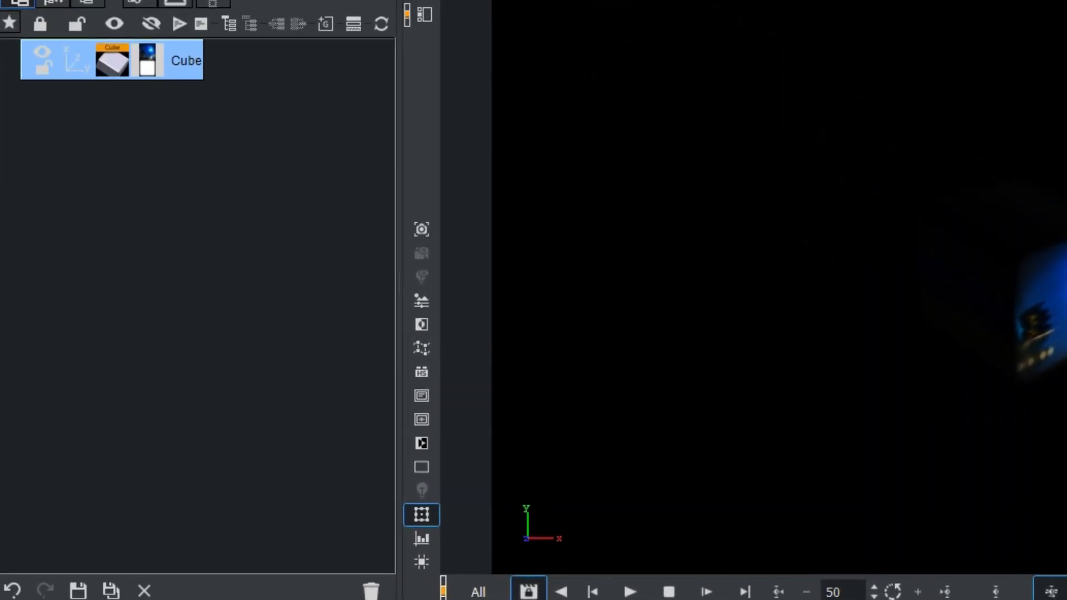
pyautogui.moveTo(369, 200); pyautogui.dragTo(154, 65)
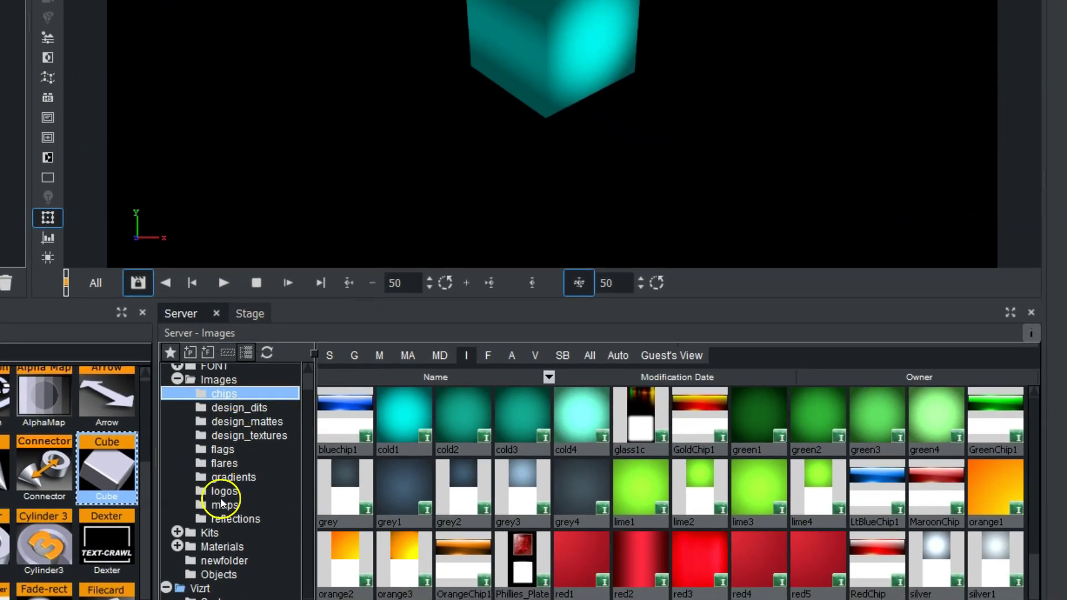
# Put the glass2a image from the reflections folder back on the cube and open its image properties
pyautogui.click(231, 505)
pyautogui.moveTo(538, 505); pyautogui.dragTo(113, 97)
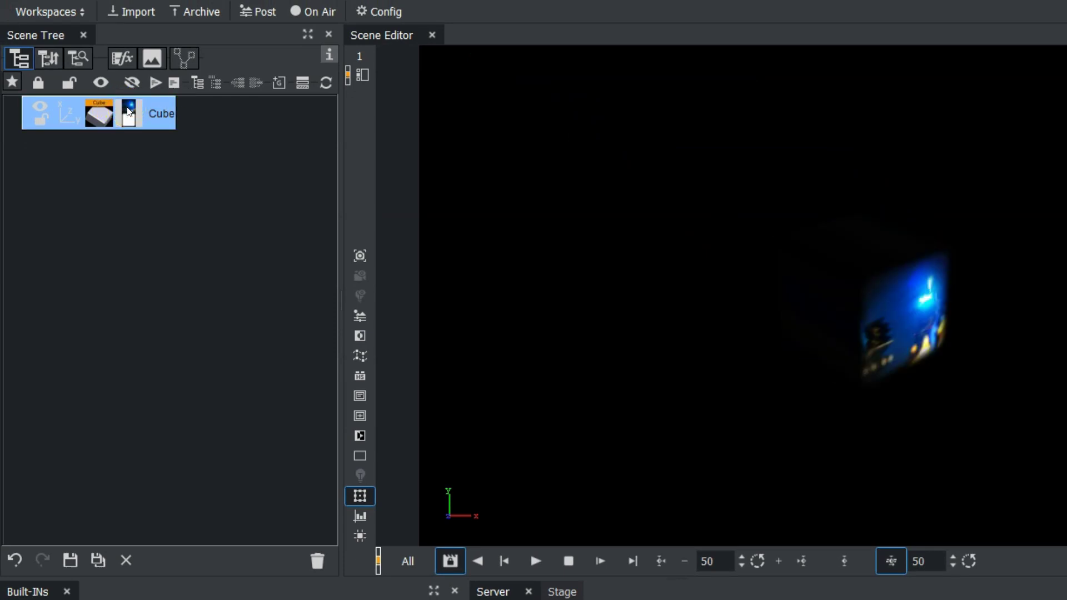
pyautogui.click(128, 111)
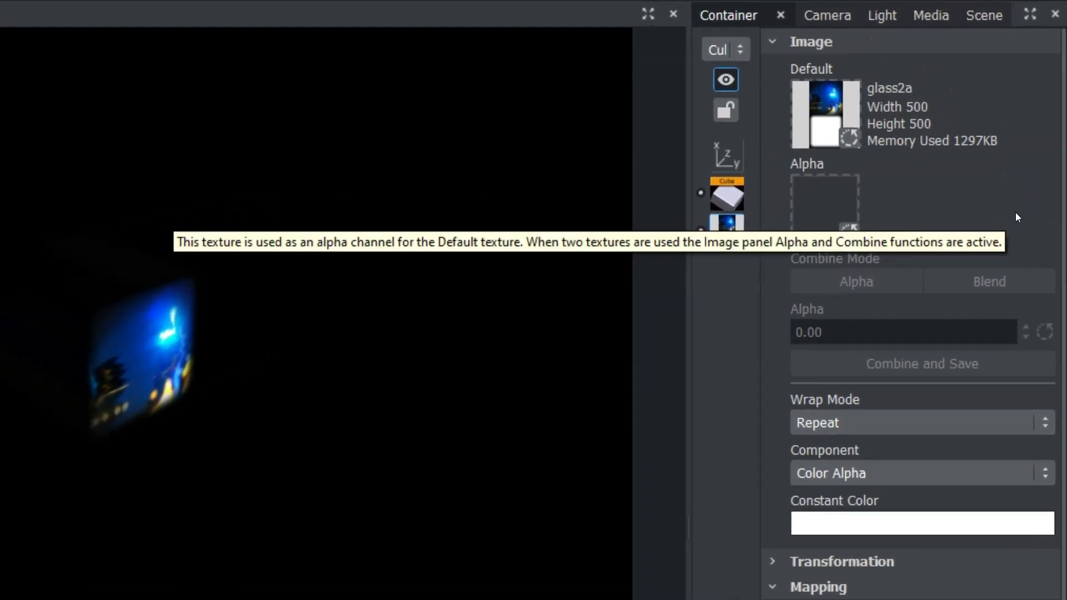
# Replace the default texture in the cube's image properties with glass1 from the reflections folder
pyautogui.click(872, 98)
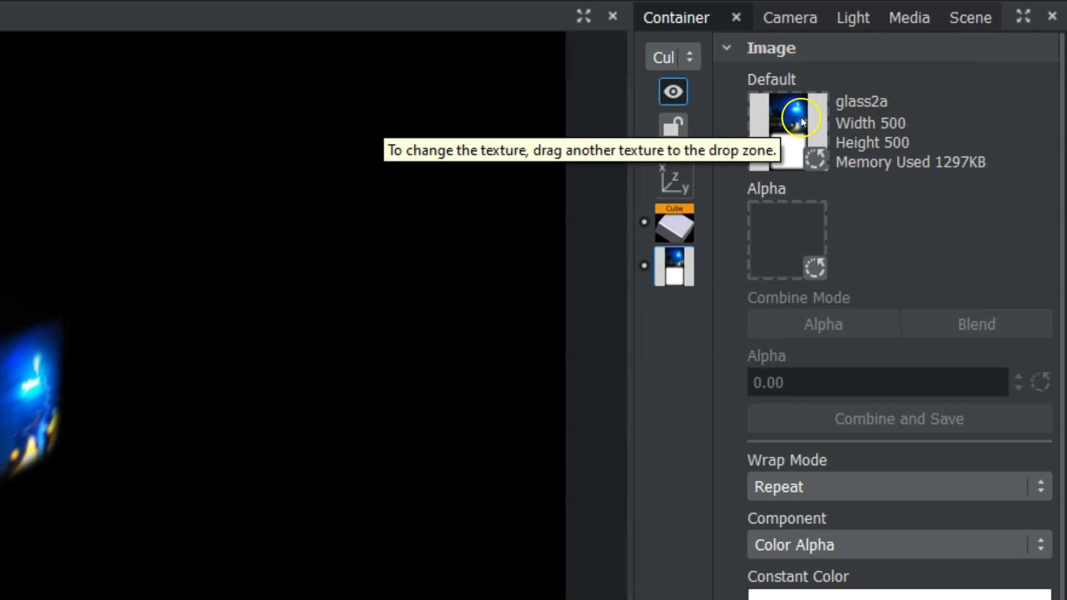
pyautogui.click(835, 114)
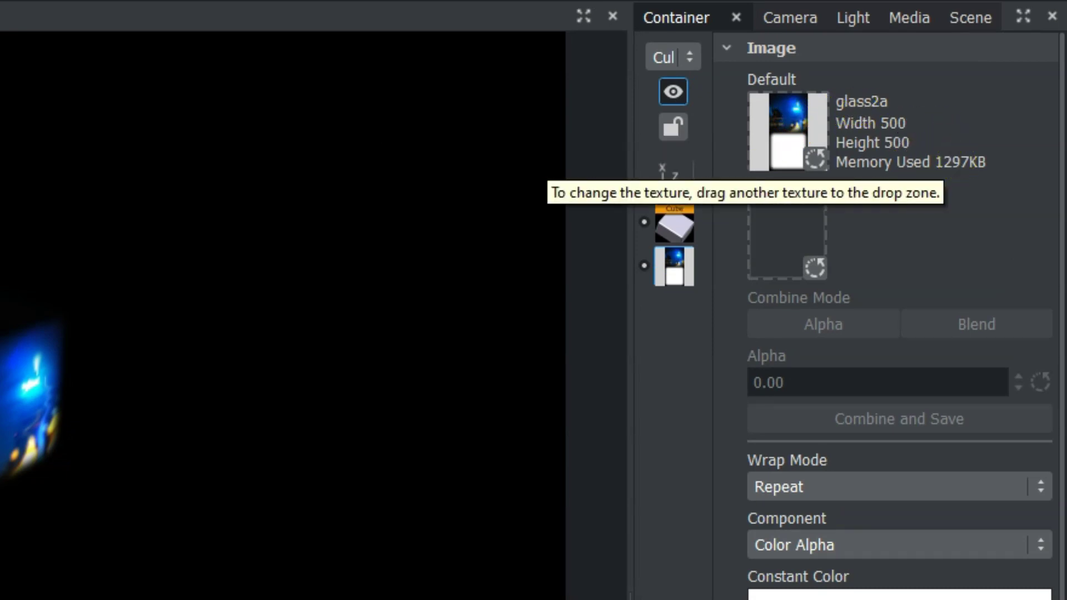
pyautogui.moveTo(1065, 222); pyautogui.dragTo(786, 140)
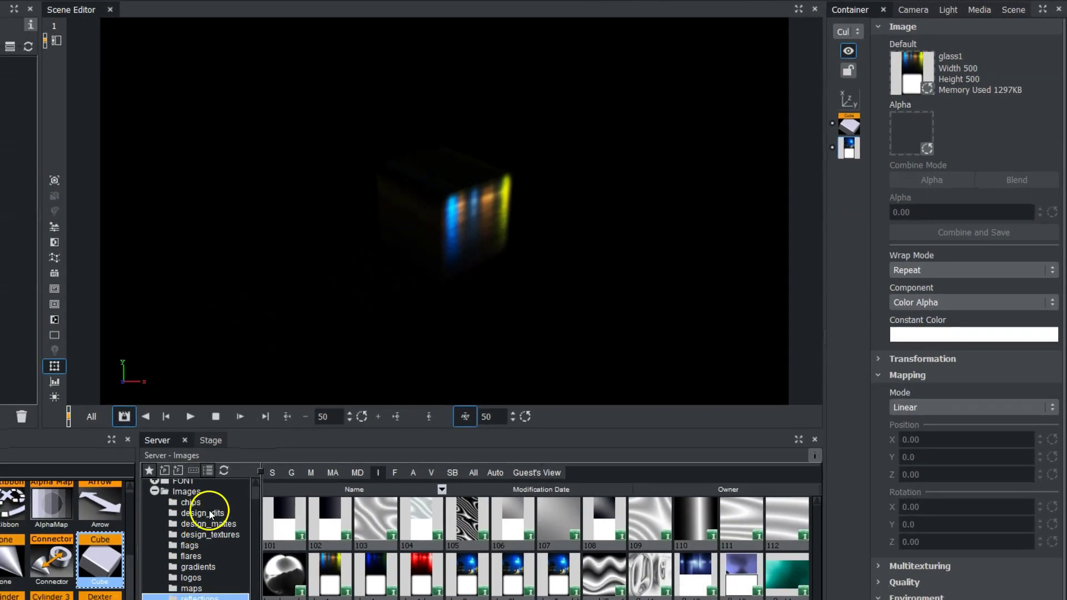
# Add Dot_Black1A from the design_dits folder as the alpha texture of the cube's image, using the Alpha combine mode
pyautogui.click(211, 514)
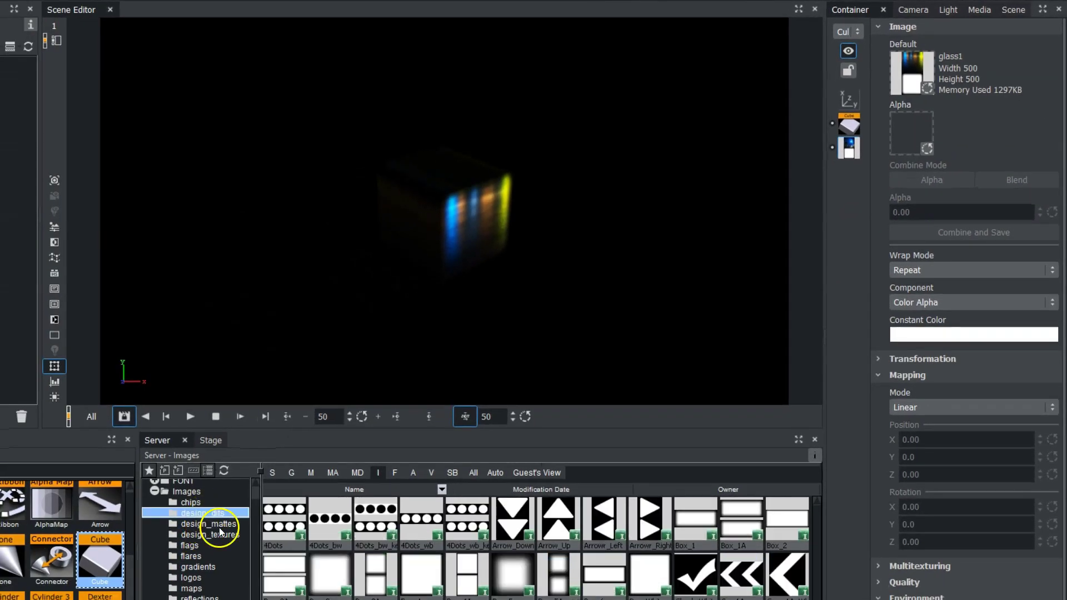
pyautogui.moveTo(521, 551); pyautogui.dragTo(910, 132)
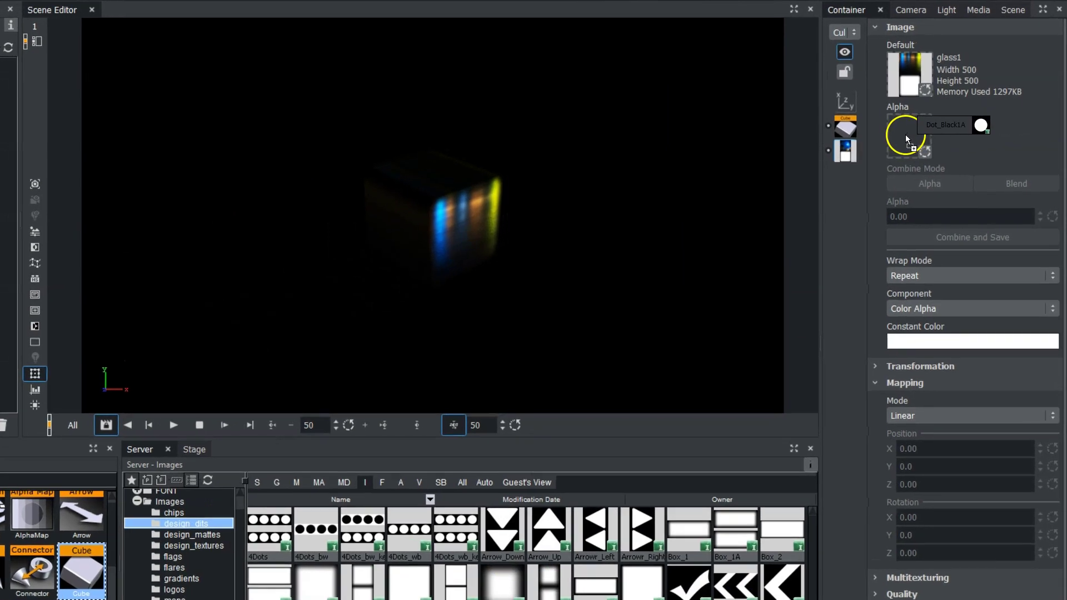
pyautogui.click(936, 239)
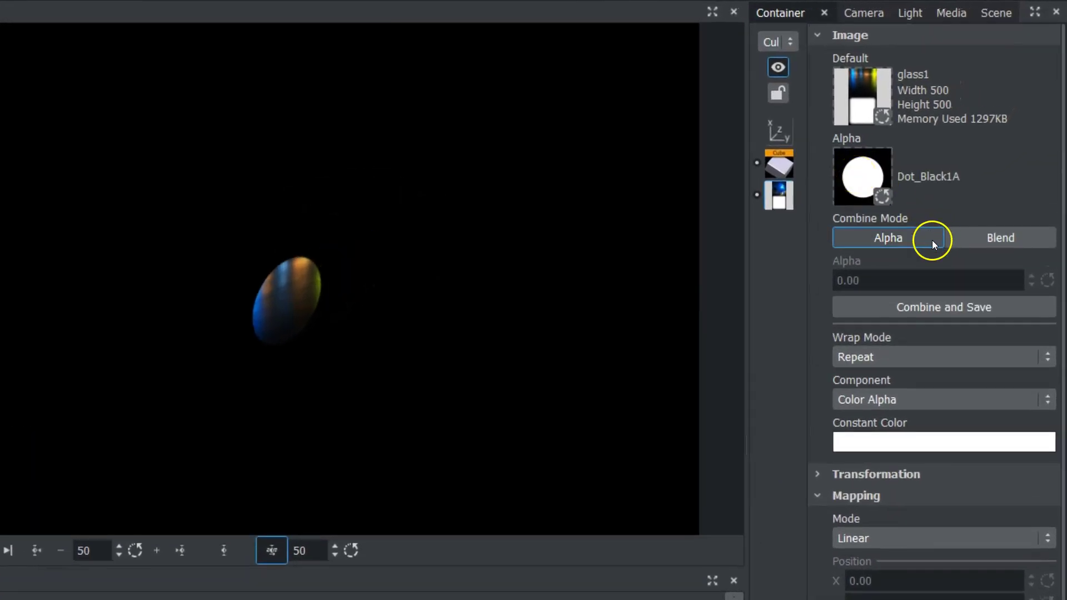
# Try the Blend combine mode against Alpha, and clear the alpha texture from the cube's image
pyautogui.click(1010, 234)
pyautogui.click(889, 238)
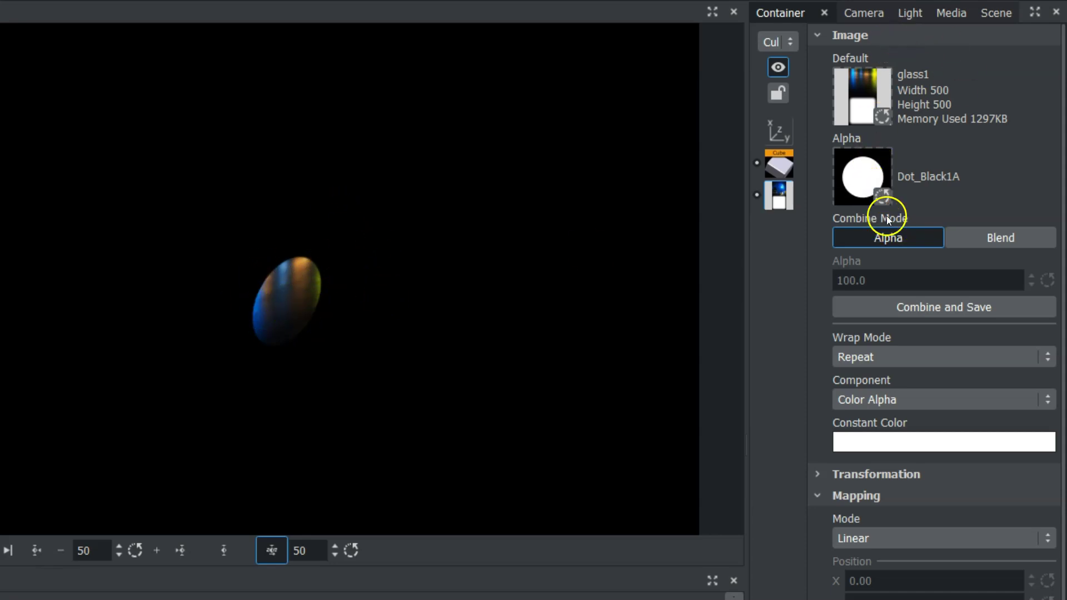
pyautogui.click(879, 197)
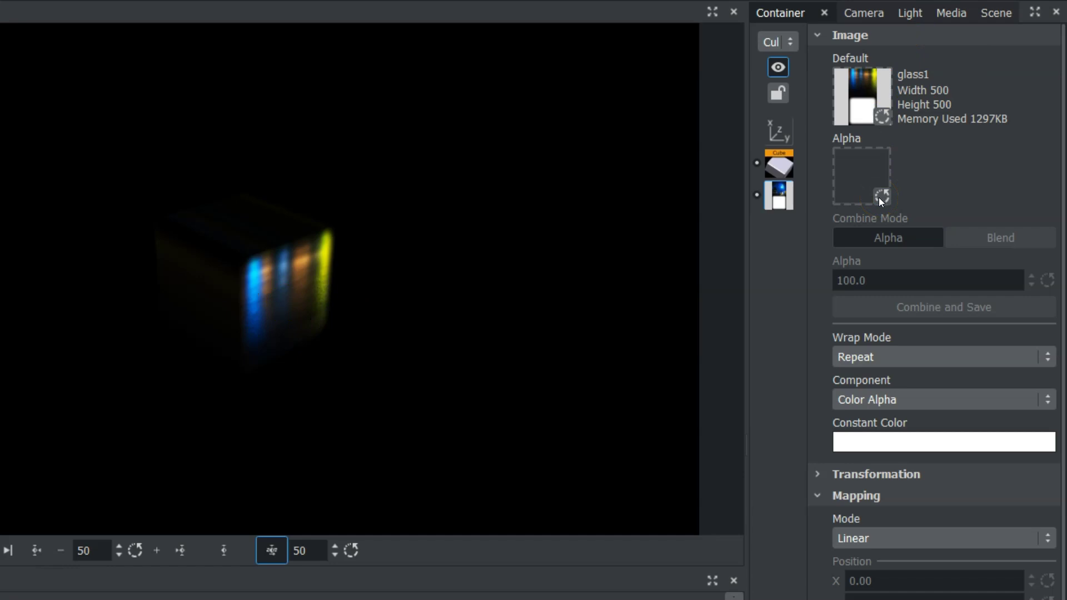
# Collapse the Image, Mapping and Environment property groups and expand the texture's Transformation settings
pyautogui.click(818, 35)
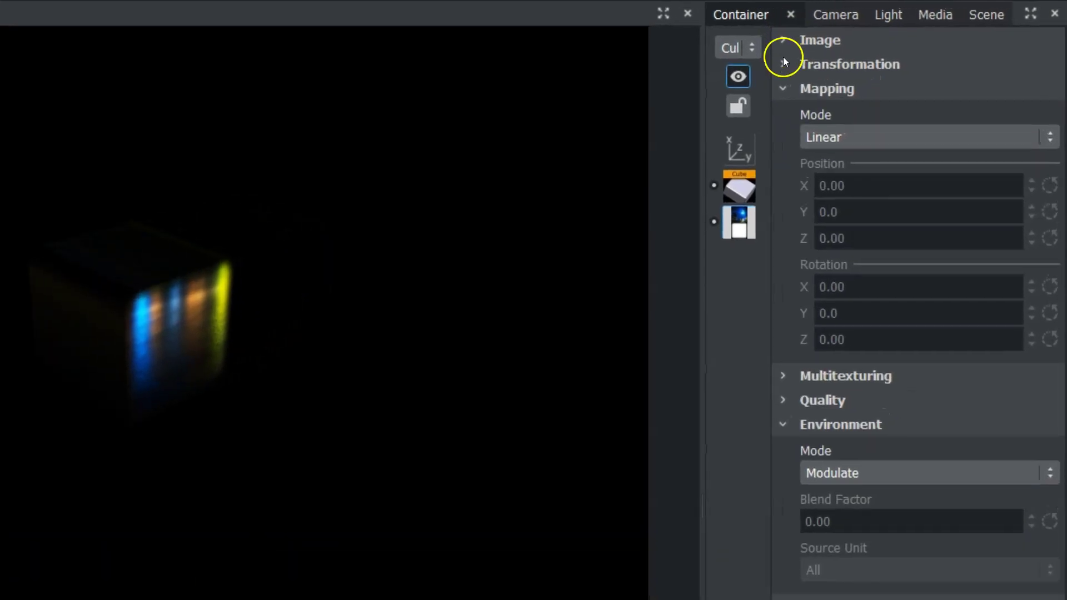
pyautogui.click(783, 90)
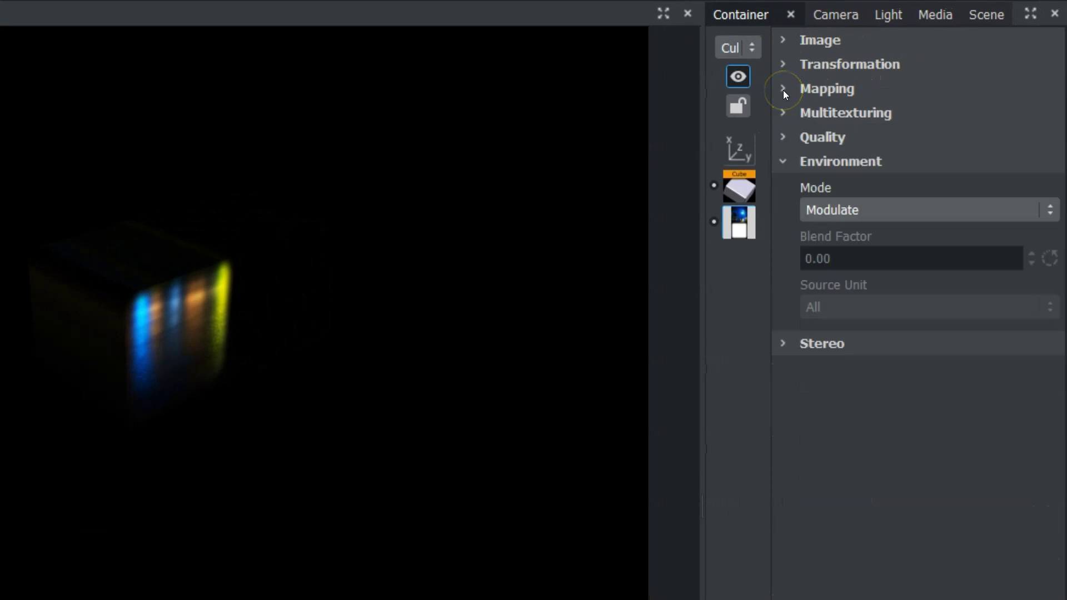
pyautogui.click(782, 161)
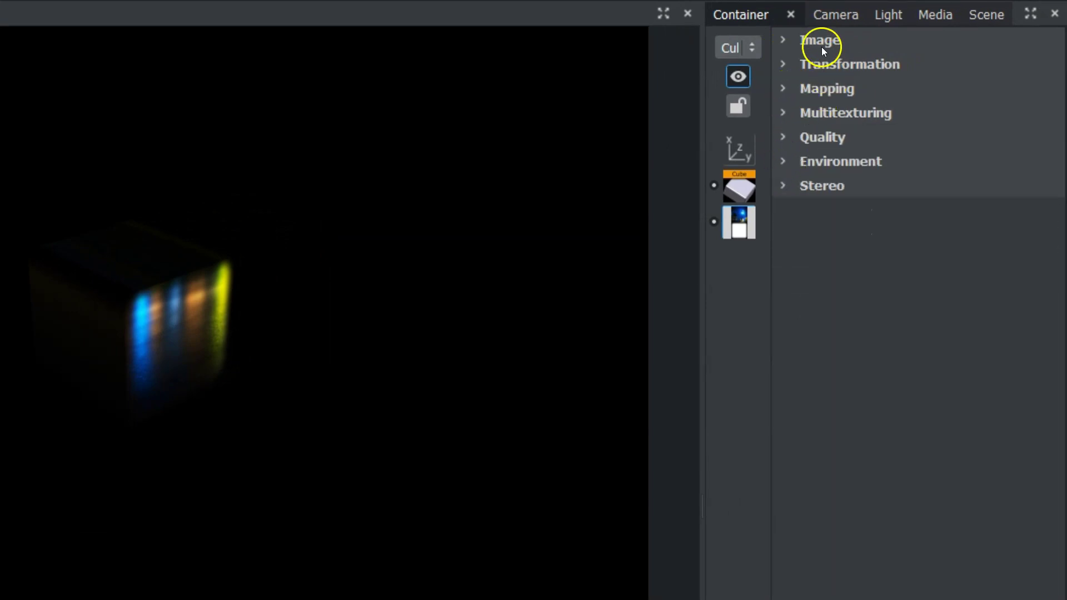
pyautogui.click(783, 40)
pyautogui.click(782, 41)
pyautogui.click(782, 65)
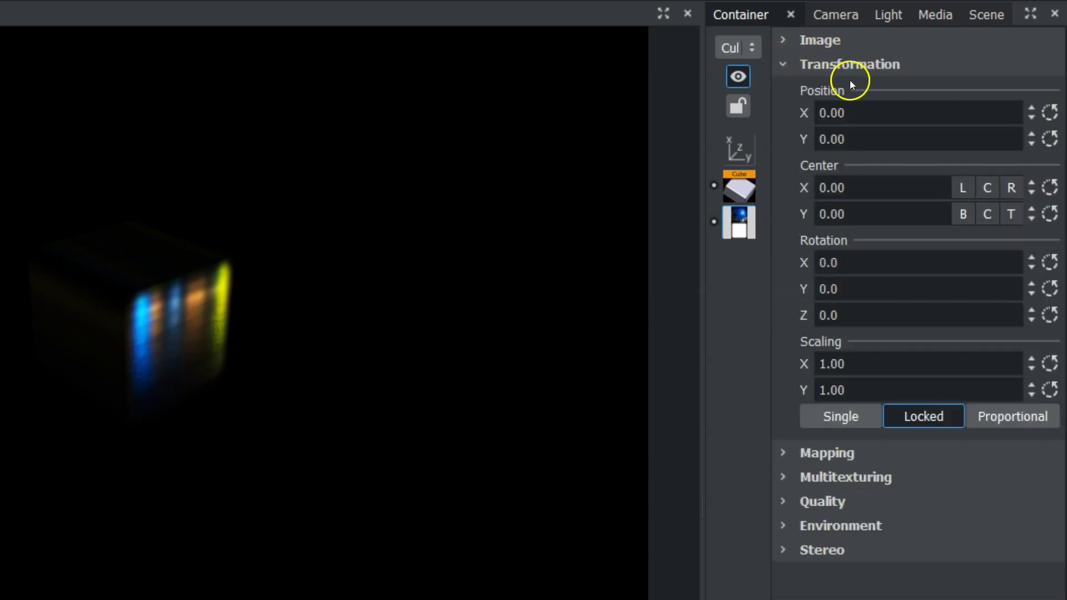
# Set the texture's position to -3.0 on X and -2.1 on Y
pyautogui.click(860, 110)
pyautogui.scroll(3, 834, 114)
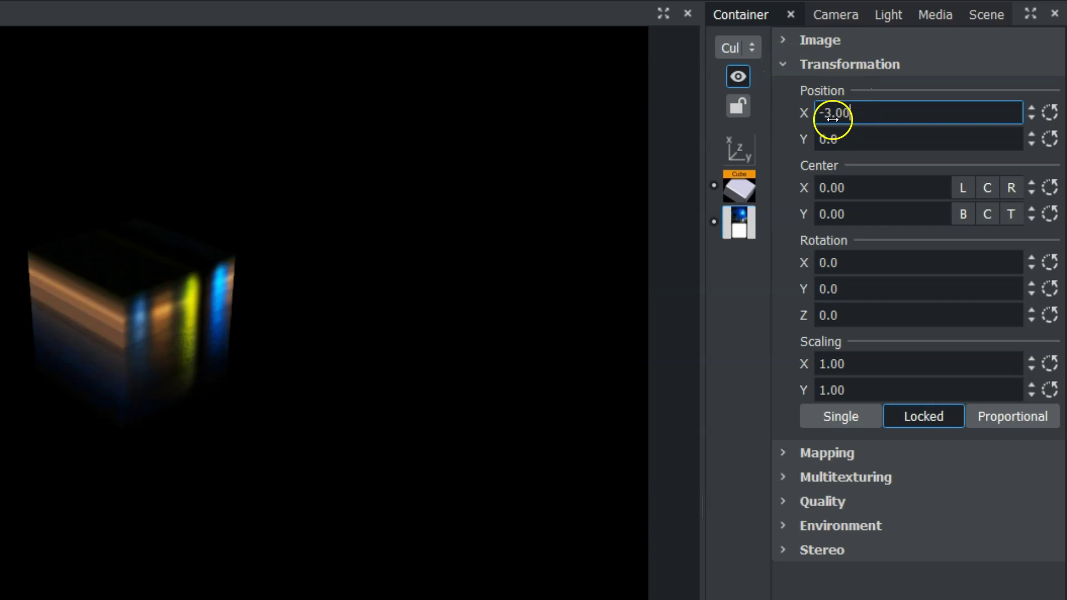
pyautogui.click(829, 138)
pyautogui.scroll(-3, 822, 138)
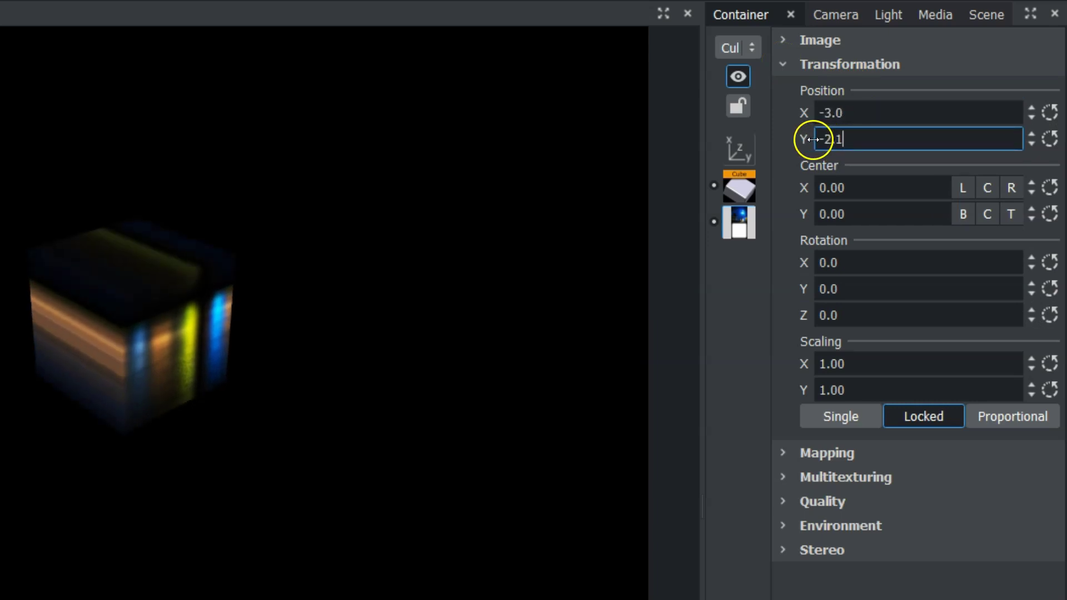
# Set the texture's center to -2.1 on X and -1.4 on Y
pyautogui.click(863, 186)
pyautogui.scroll(-3, 850, 187)
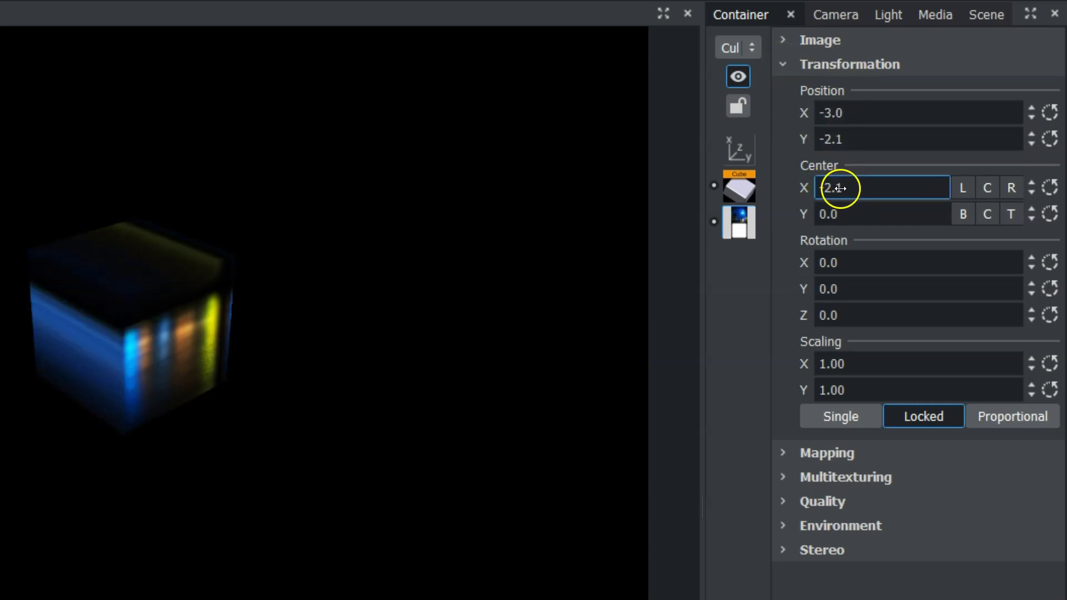
pyautogui.click(885, 214)
pyautogui.scroll(-3, 876, 215)
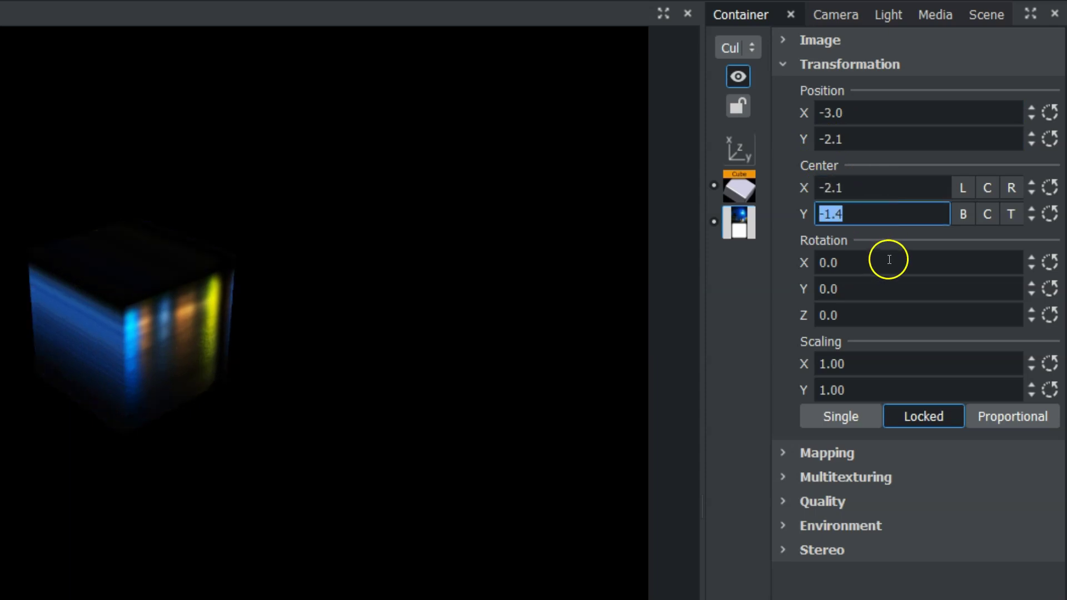
# Rotate the texture to -29.0 on both the X and Y axes
pyautogui.moveTo(862, 288); pyautogui.dragTo(837, 291)
pyautogui.moveTo(857, 256); pyautogui.dragTo(838, 257)
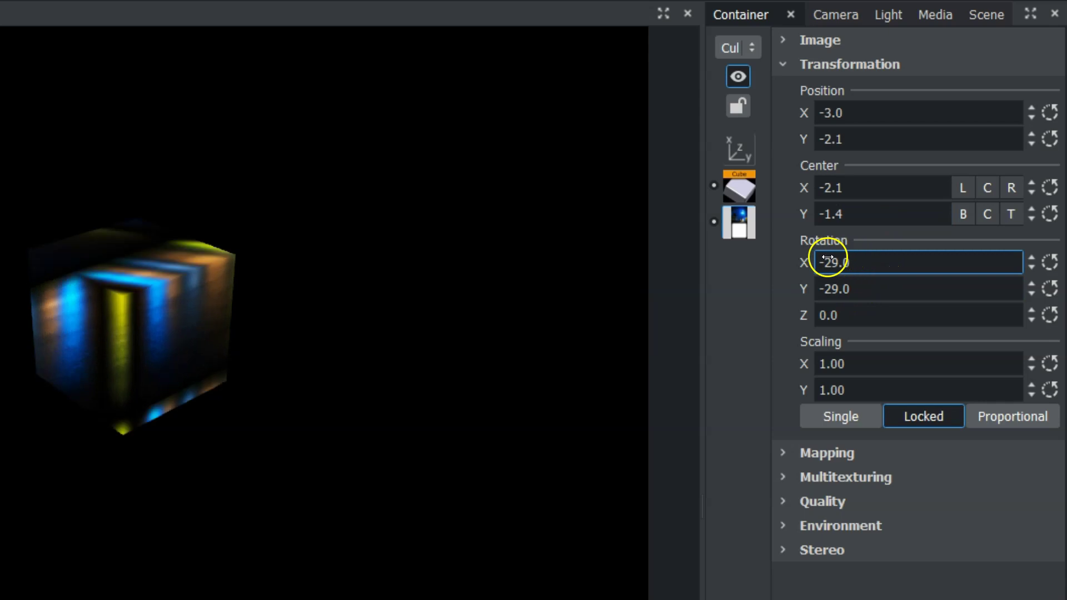
# Rotate the texture to -28.0 on the Z axis and scale it to 0.2 on both axes
pyautogui.moveTo(846, 319); pyautogui.dragTo(815, 312)
pyautogui.moveTo(866, 370)
pyautogui.mouseDown()
pyautogui.moveTo(843, 360)
pyautogui.moveTo(870, 362)
pyautogui.mouseUp()
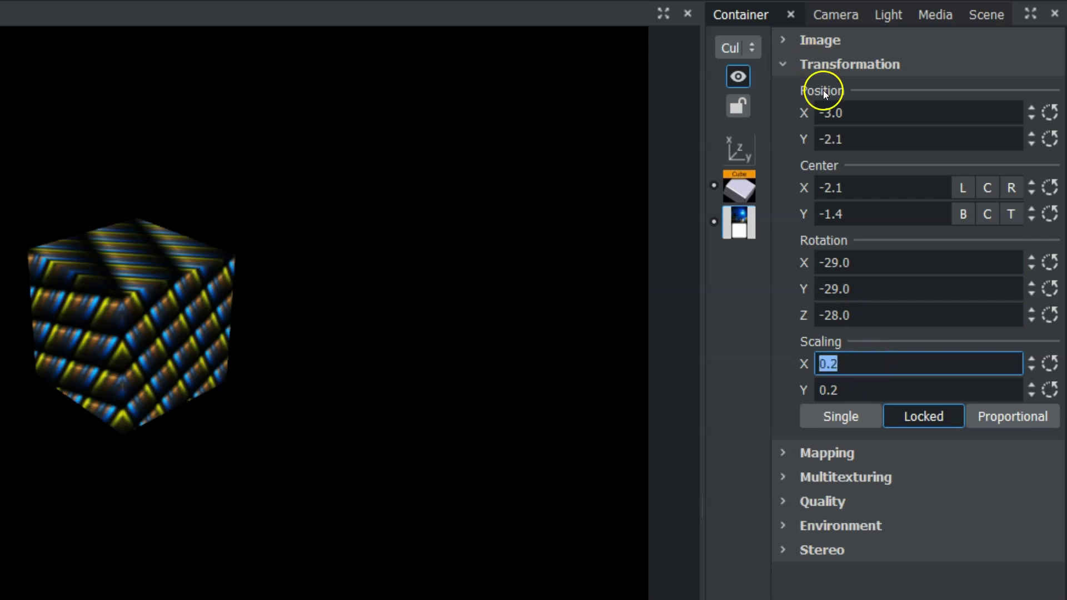
# Set the texture's X position to -9.7
pyautogui.click(1031, 109)
pyautogui.click(1031, 109)
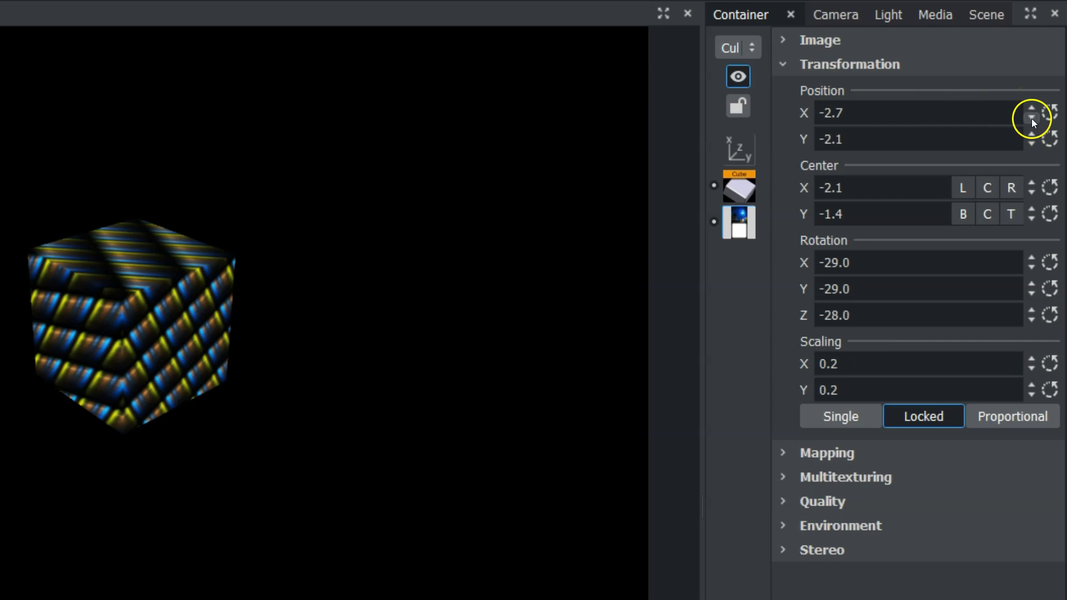
pyautogui.moveTo(943, 109); pyautogui.dragTo(864, 109)
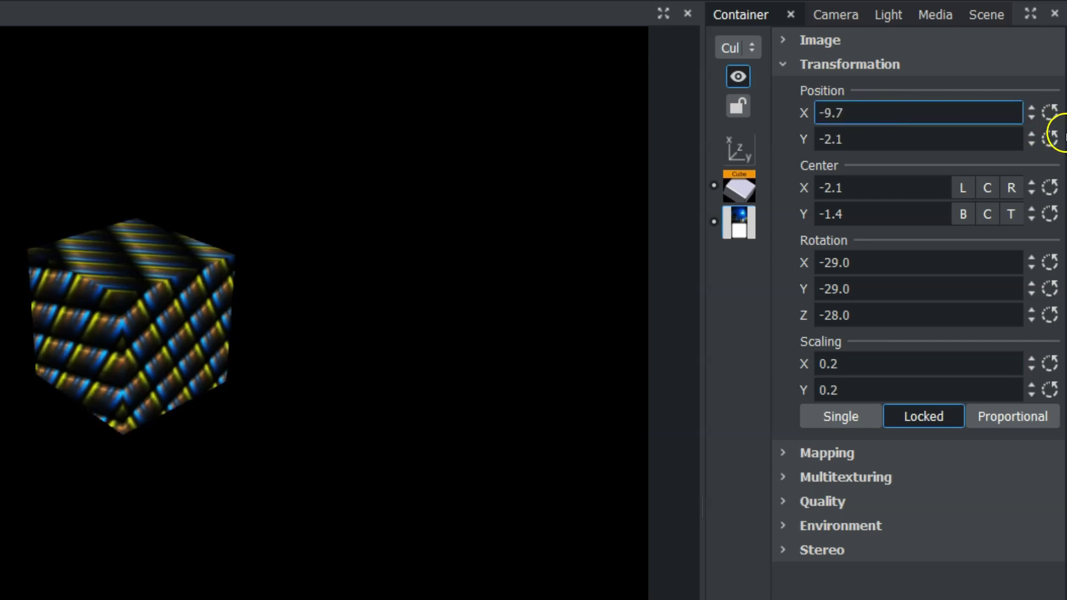
# Reset the texture's position, center, rotation and scaling to their default values on every axis
pyautogui.click(1049, 112)
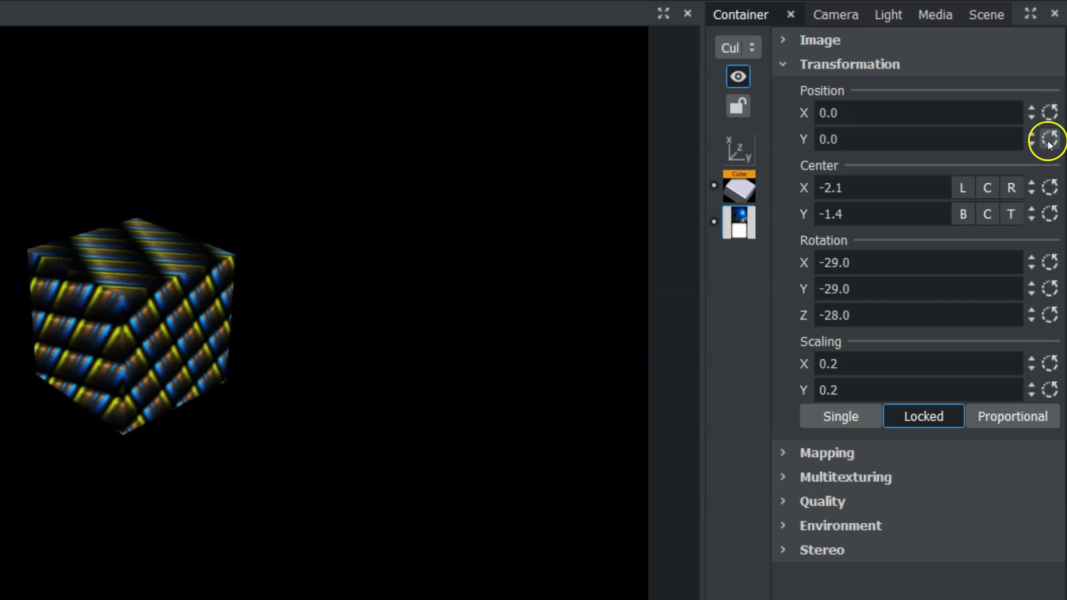
pyautogui.click(1050, 139)
pyautogui.click(1050, 188)
pyautogui.click(1050, 213)
pyautogui.click(1050, 262)
pyautogui.click(1050, 289)
pyautogui.click(1050, 316)
pyautogui.click(1049, 364)
pyautogui.click(1051, 390)
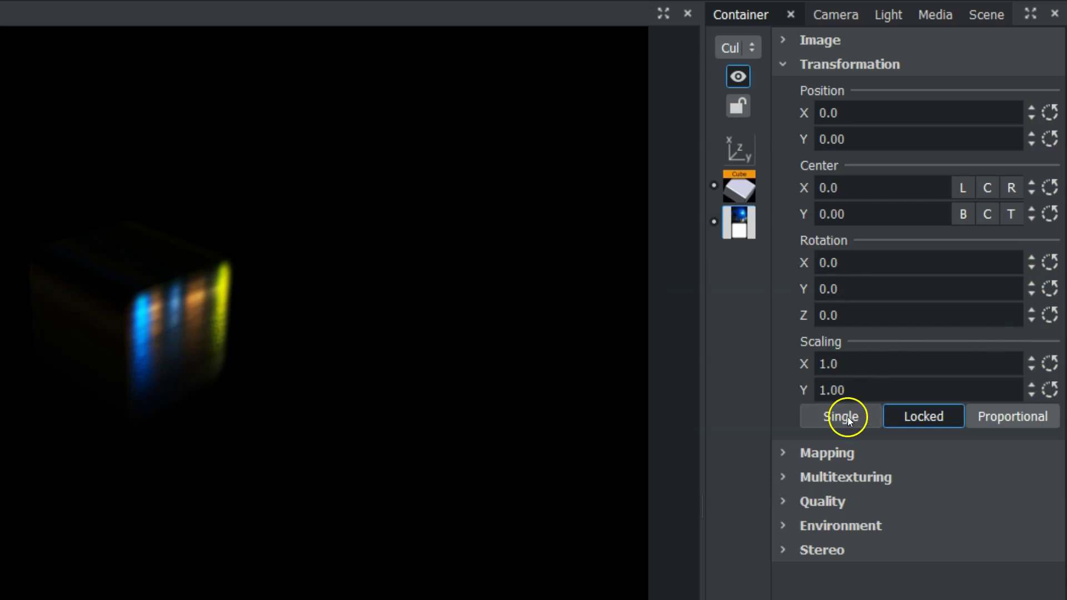
# Switch the texture scaling to Single mode and scale only the X axis to 1.3
pyautogui.click(833, 417)
pyautogui.click(923, 422)
pyautogui.click(995, 417)
pyautogui.moveTo(861, 361); pyautogui.dragTo(868, 361)
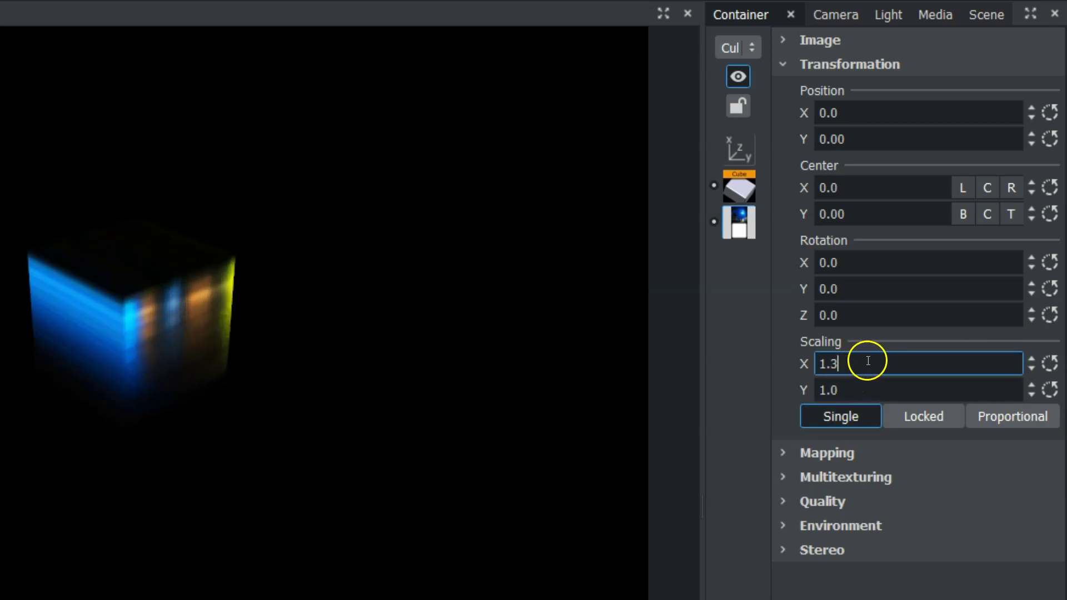
# Scale the texture in Locked mode to 1.2, and set only X to 0.3 in Single mode
pyautogui.click(922, 417)
pyautogui.moveTo(874, 362); pyautogui.dragTo(849, 359)
pyautogui.click(845, 414)
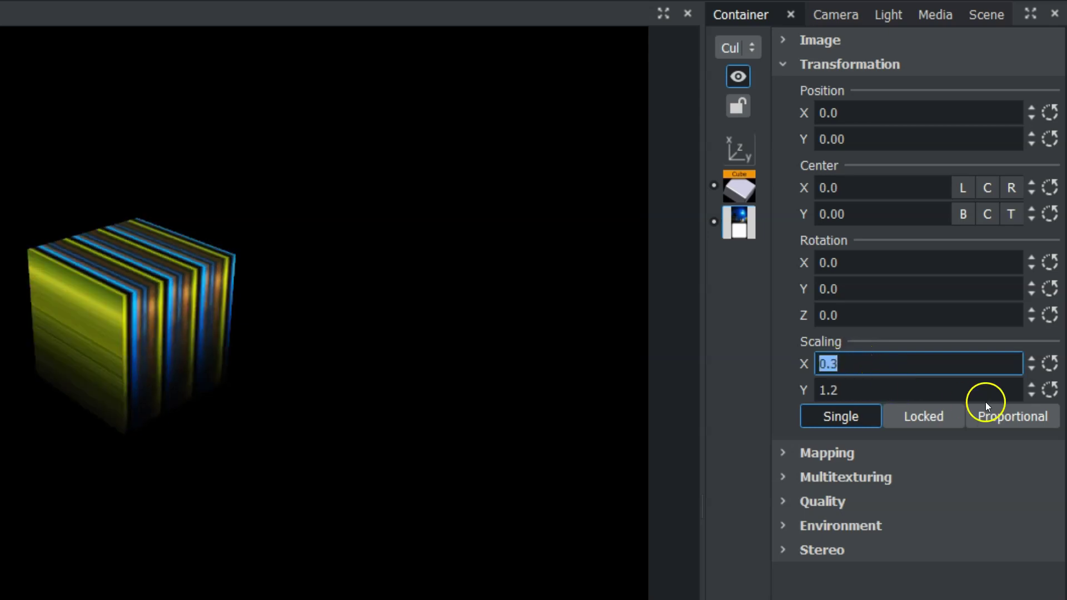
# Scale the texture in Proportional mode to 0.9 on X and 3.6 on Y, and reset it to 1.00 in Locked mode
pyautogui.click(1004, 415)
pyautogui.moveTo(880, 368); pyautogui.dragTo(885, 372)
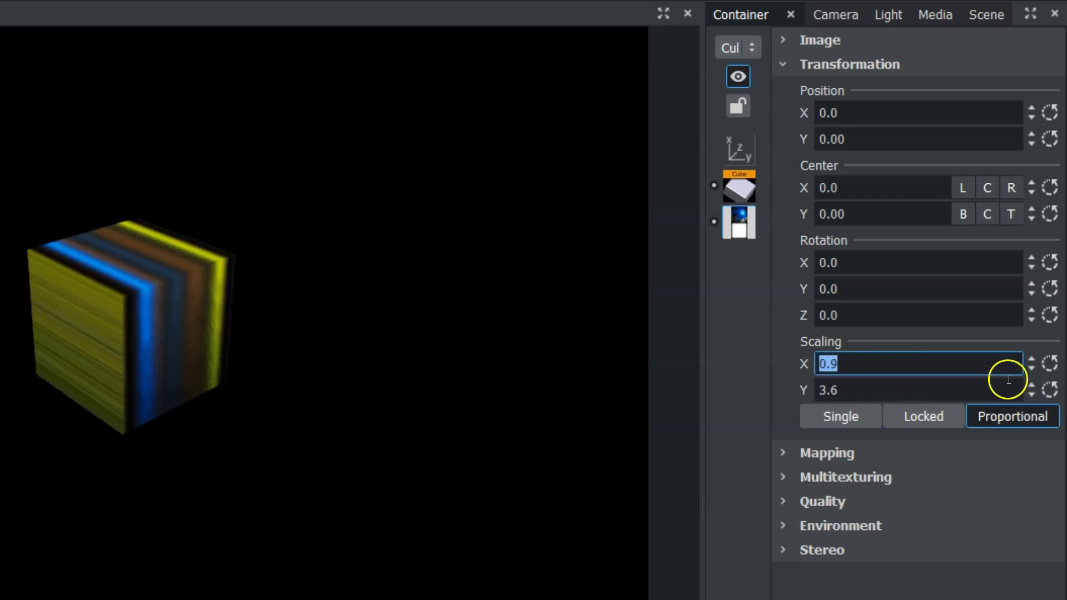
pyautogui.click(927, 417)
pyautogui.click(1048, 366)
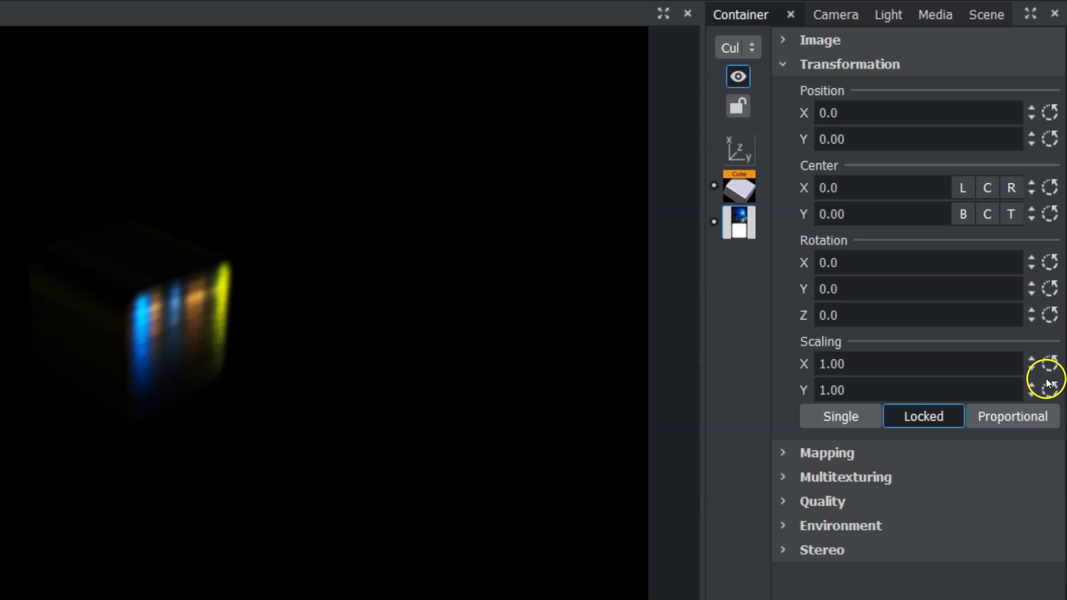
# Collapse the Transformation group, expand the texture's Mapping settings and set the mapping mode to Vertex
pyautogui.click(781, 65)
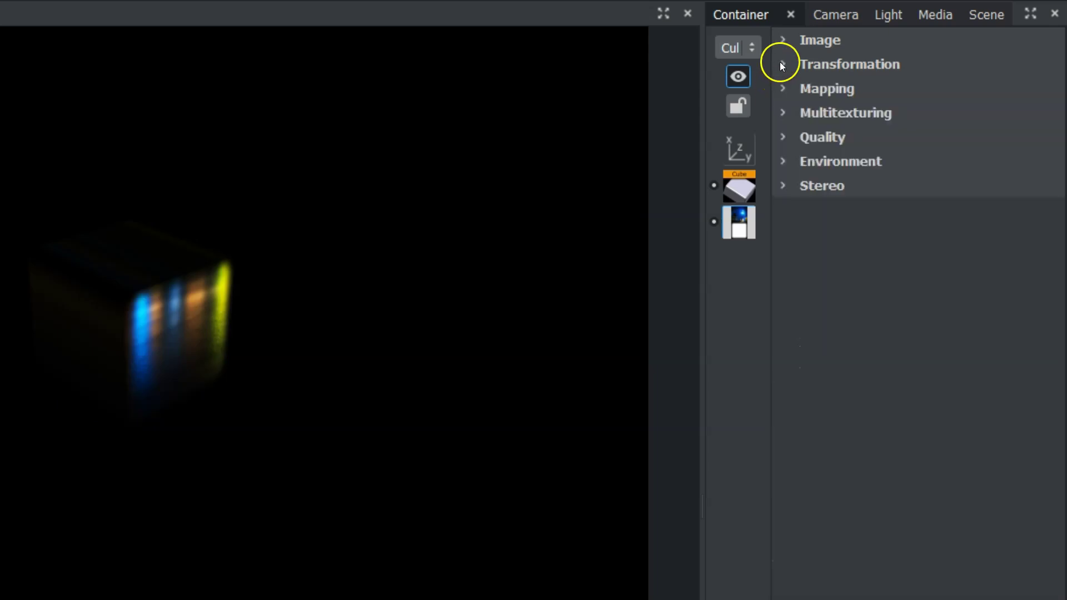
pyautogui.click(782, 89)
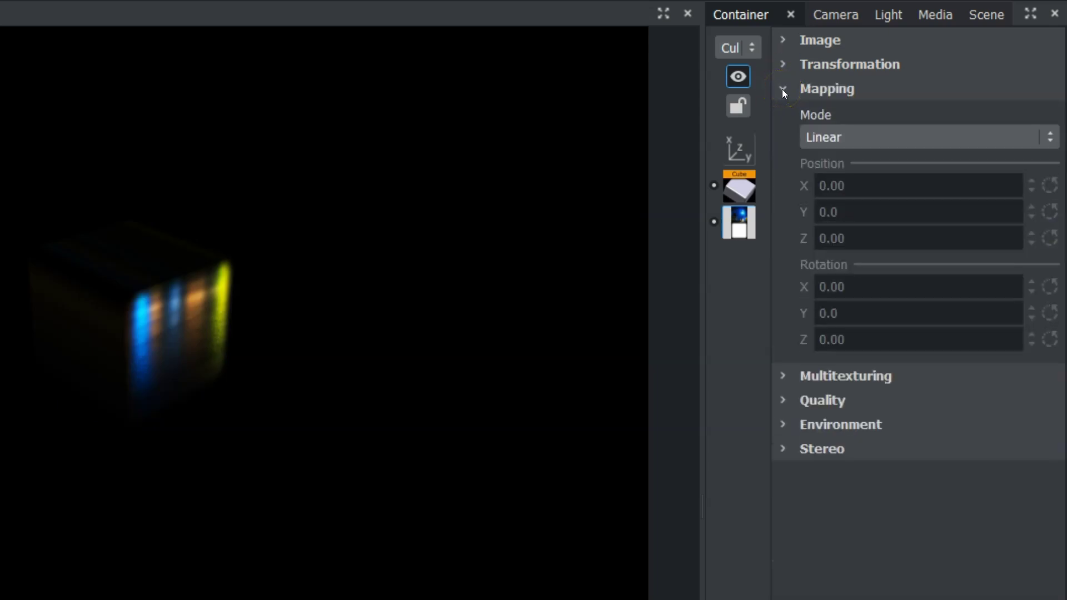
pyautogui.click(849, 143)
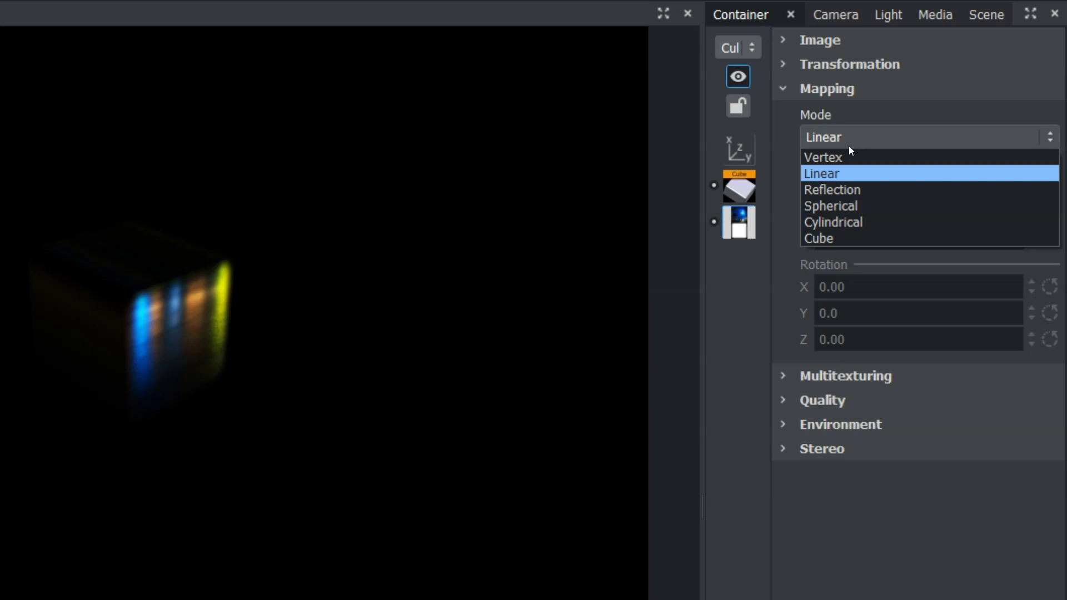
pyautogui.click(845, 158)
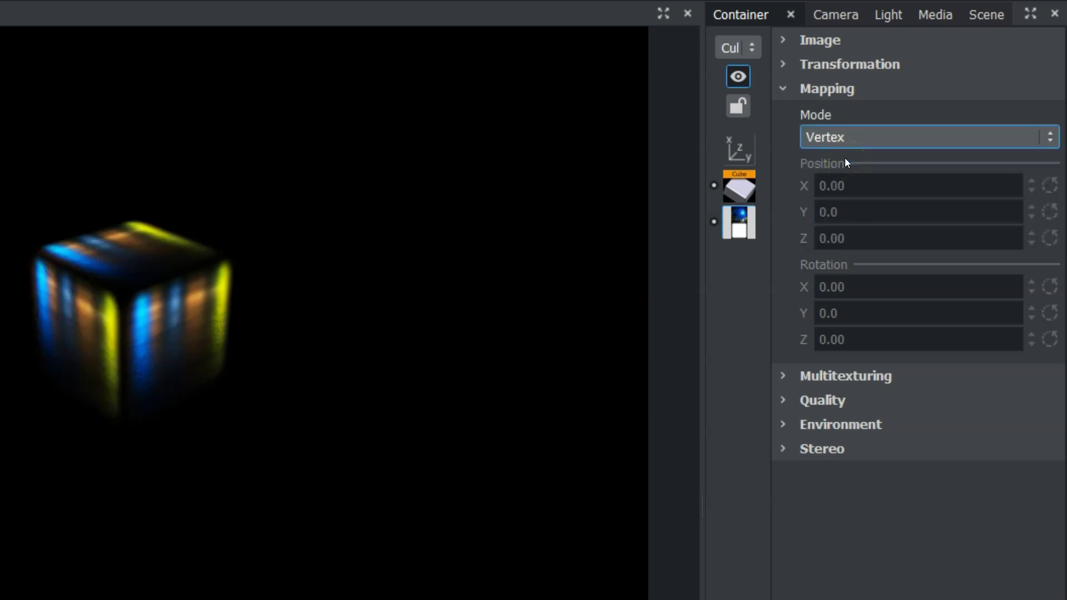
# Rotate the cube container to 29 on X and -94 on Y
pyautogui.click(739, 149)
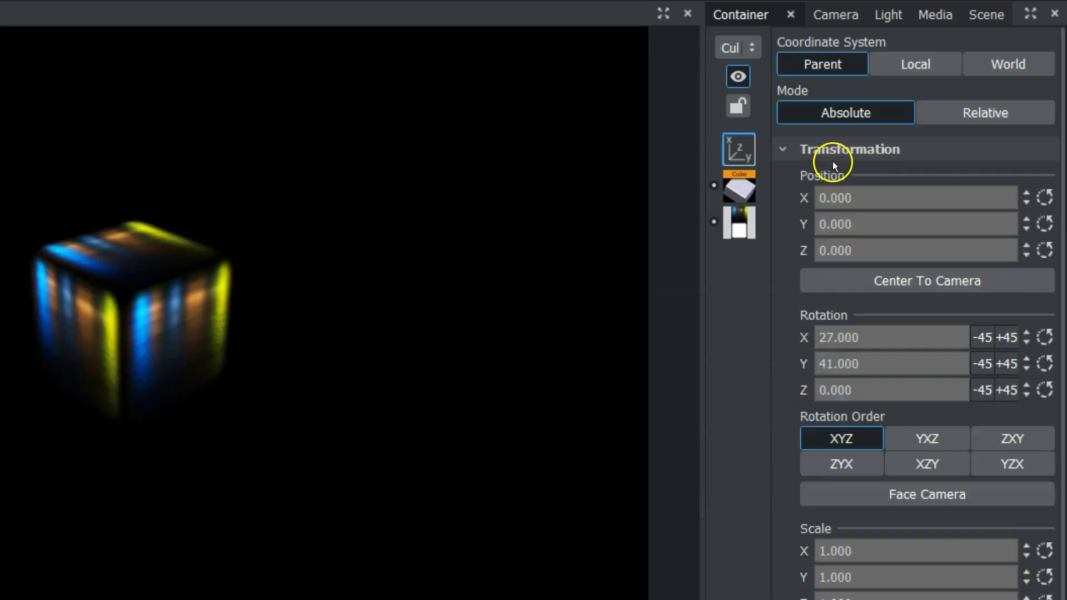
pyautogui.moveTo(804, 364); pyautogui.dragTo(722, 382)
pyautogui.moveTo(804, 337); pyautogui.dragTo(865, 362)
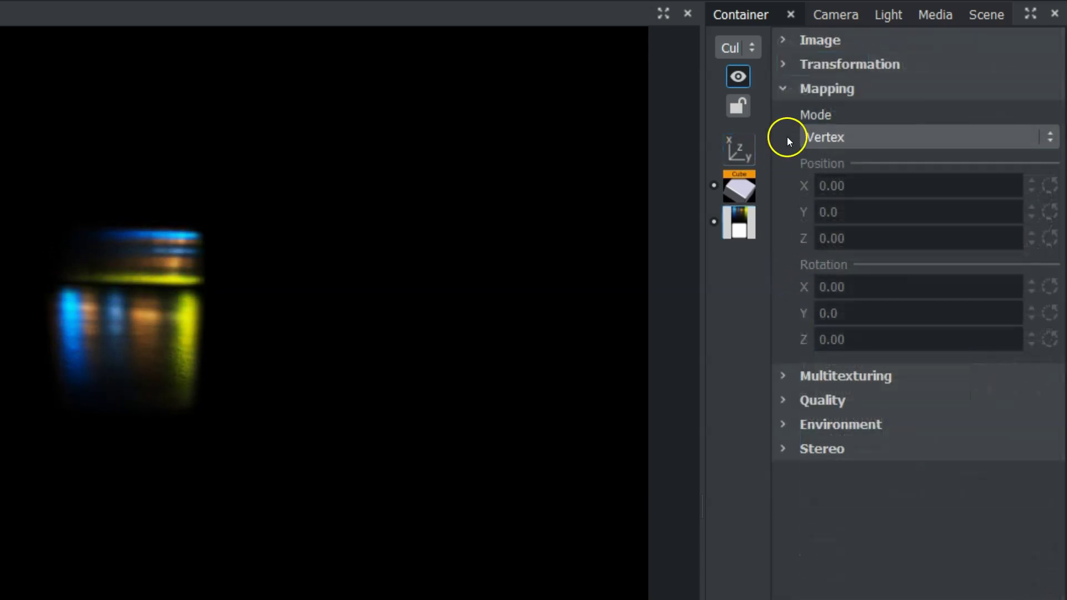
# Set the texture's mapping mode to Reflection
pyautogui.click(830, 133)
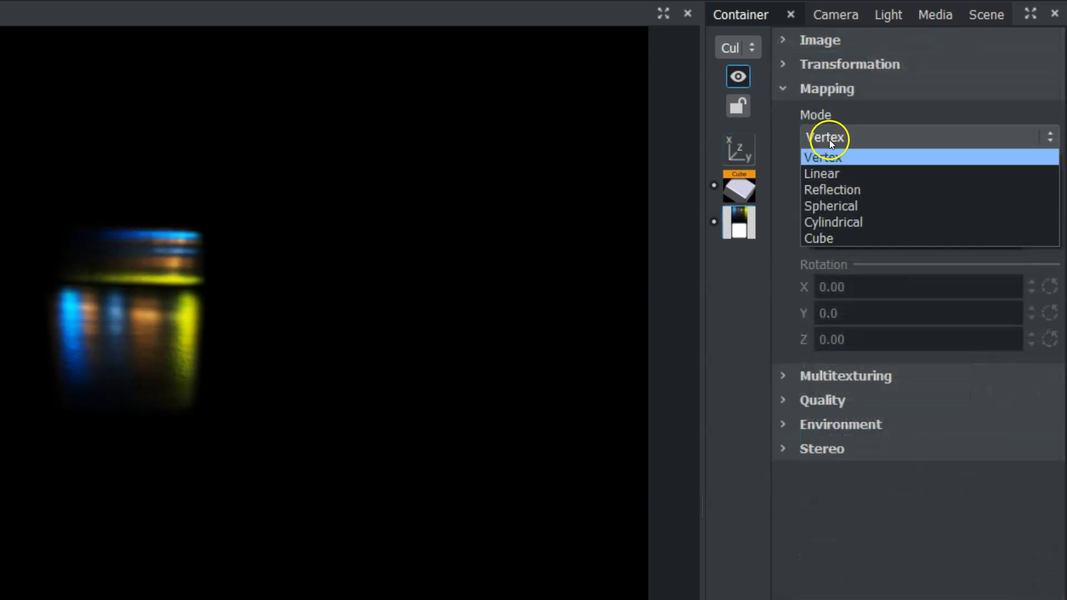
pyautogui.click(837, 192)
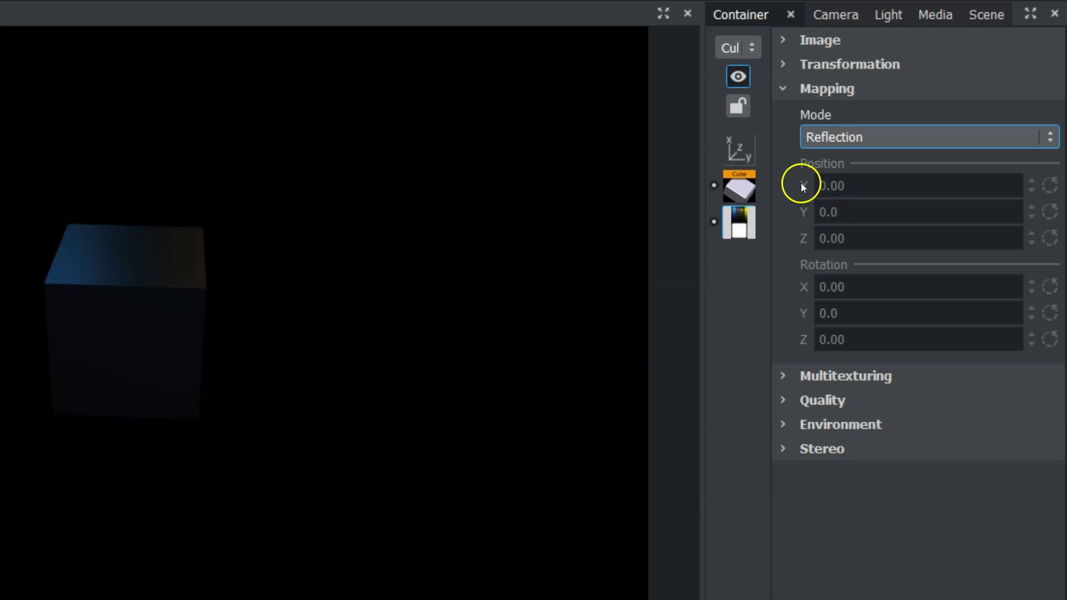
pyautogui.click(734, 218)
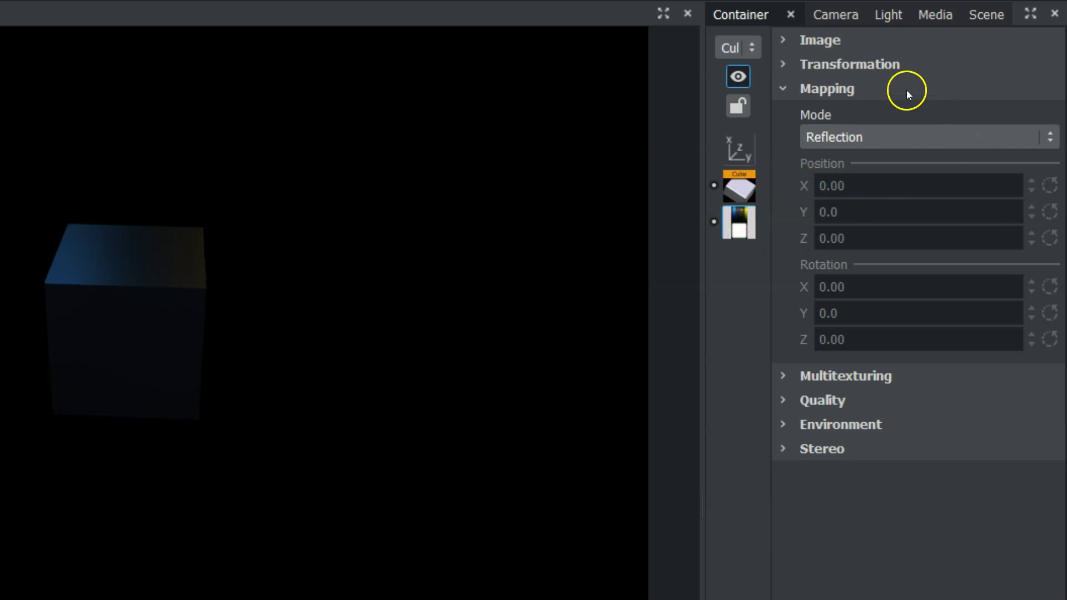
# Set the reflection texture's position to -3.5 on X and -2.00 on Y, and its locked scaling to -1.00
pyautogui.click(794, 66)
pyautogui.click(870, 110)
pyautogui.moveTo(870, 110); pyautogui.dragTo(832, 110)
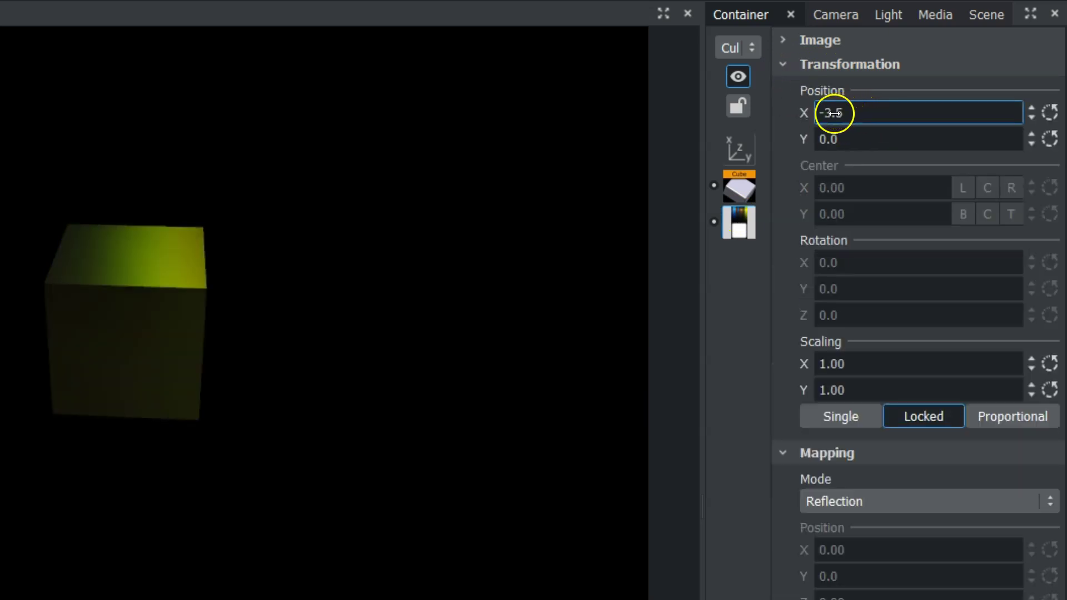
pyautogui.moveTo(894, 135); pyautogui.dragTo(867, 138)
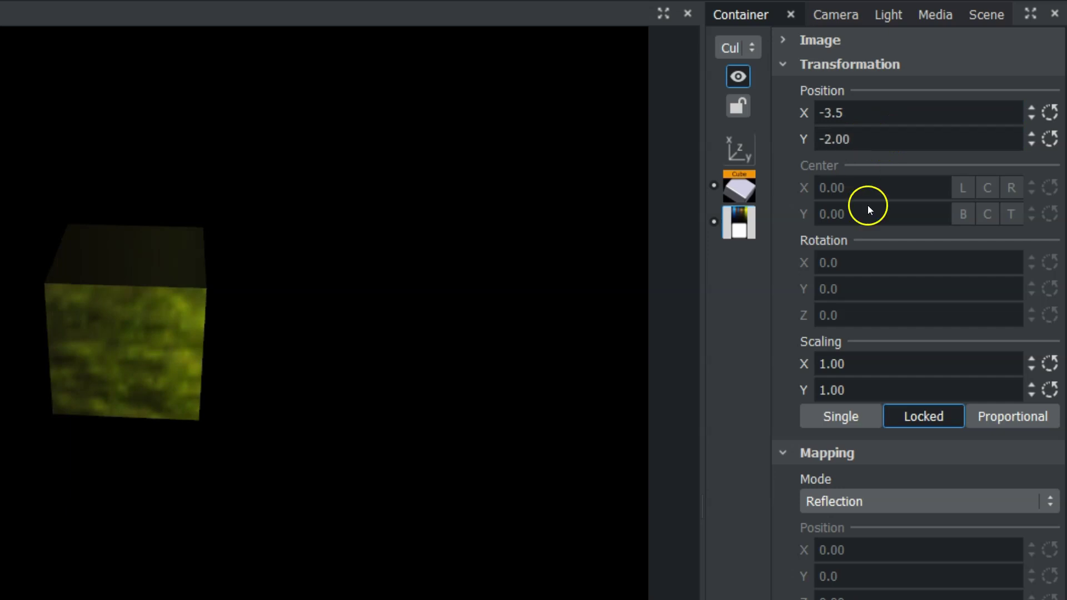
pyautogui.moveTo(873, 368); pyautogui.dragTo(852, 369)
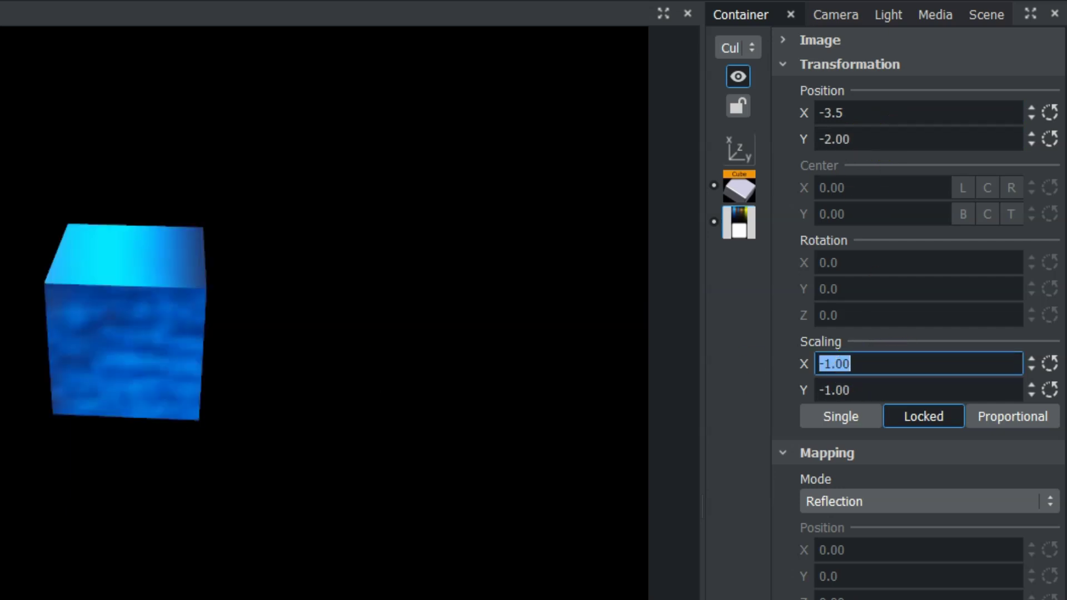
# Rotate the cube container further on the Y and X axes, and return to the texture's properties
pyautogui.click(738, 149)
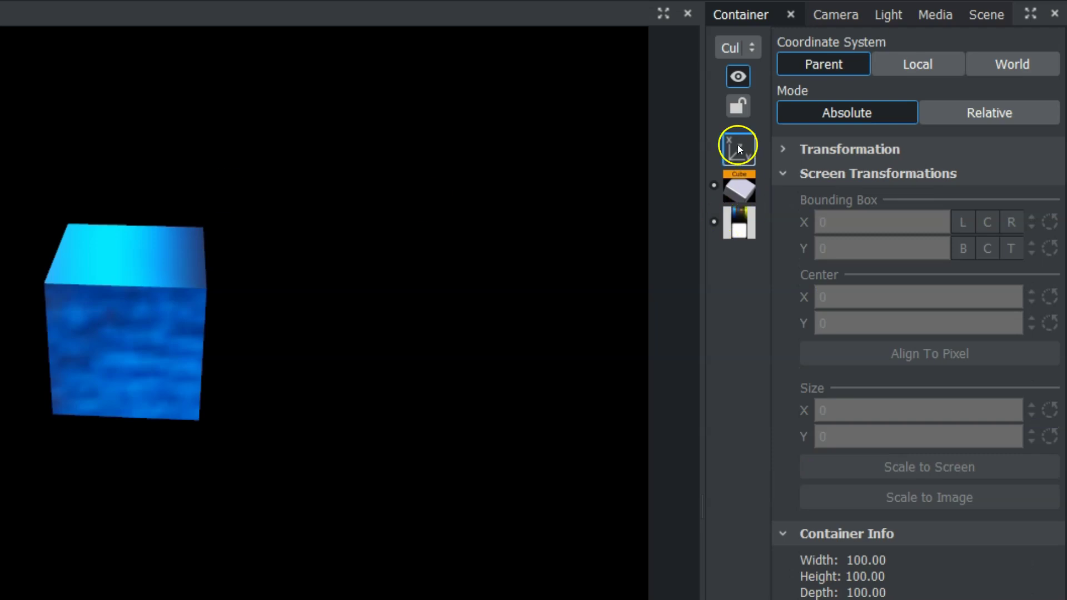
pyautogui.click(784, 151)
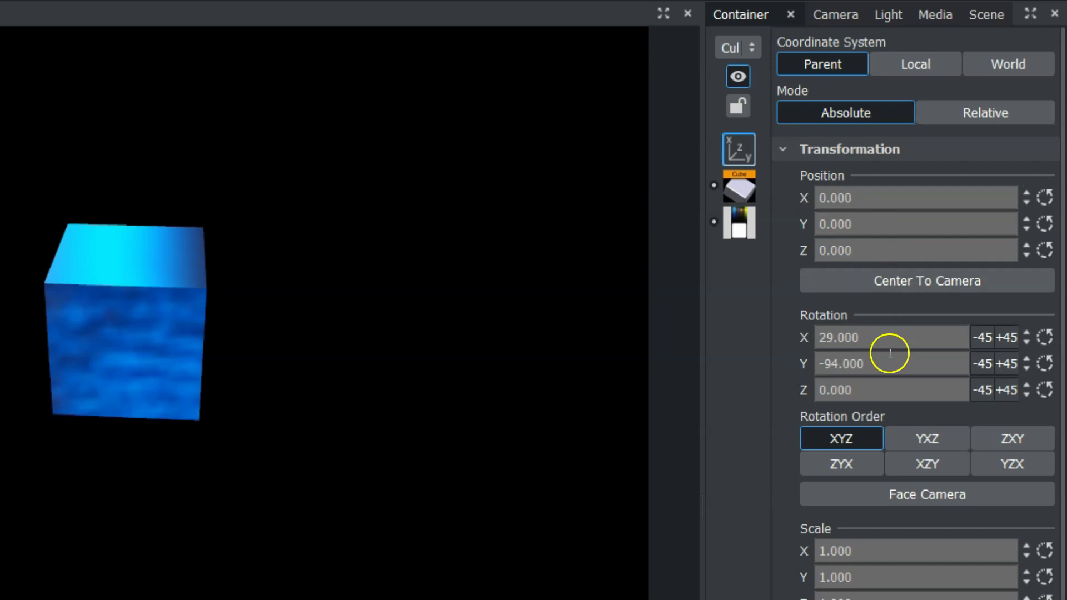
pyautogui.moveTo(879, 368); pyautogui.dragTo(667, 382)
pyautogui.moveTo(847, 337); pyautogui.dragTo(778, 334)
pyautogui.click(739, 222)
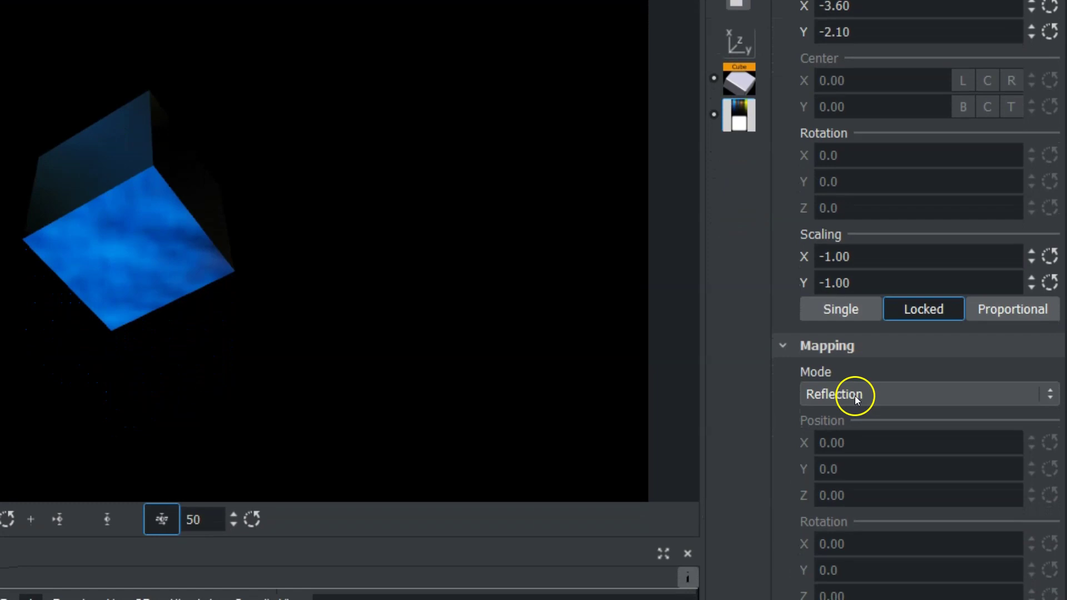
# Try the Spherical, Cylindrical and Cube mapping modes on the cube's texture
pyautogui.click(855, 502)
pyautogui.click(845, 462)
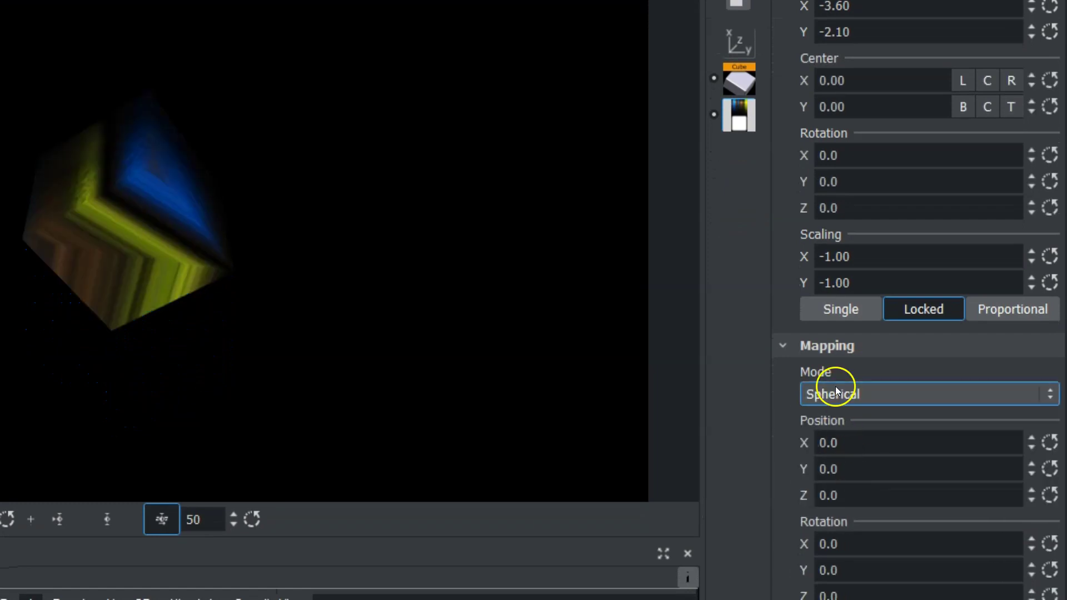
pyautogui.click(836, 389)
pyautogui.click(839, 479)
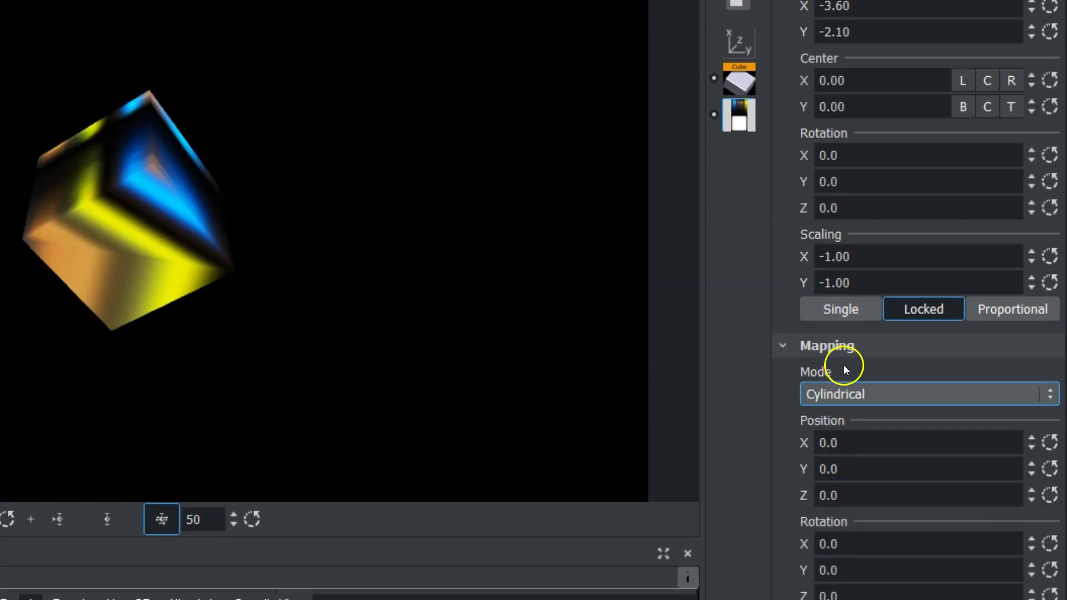
pyautogui.click(827, 393)
pyautogui.click(837, 492)
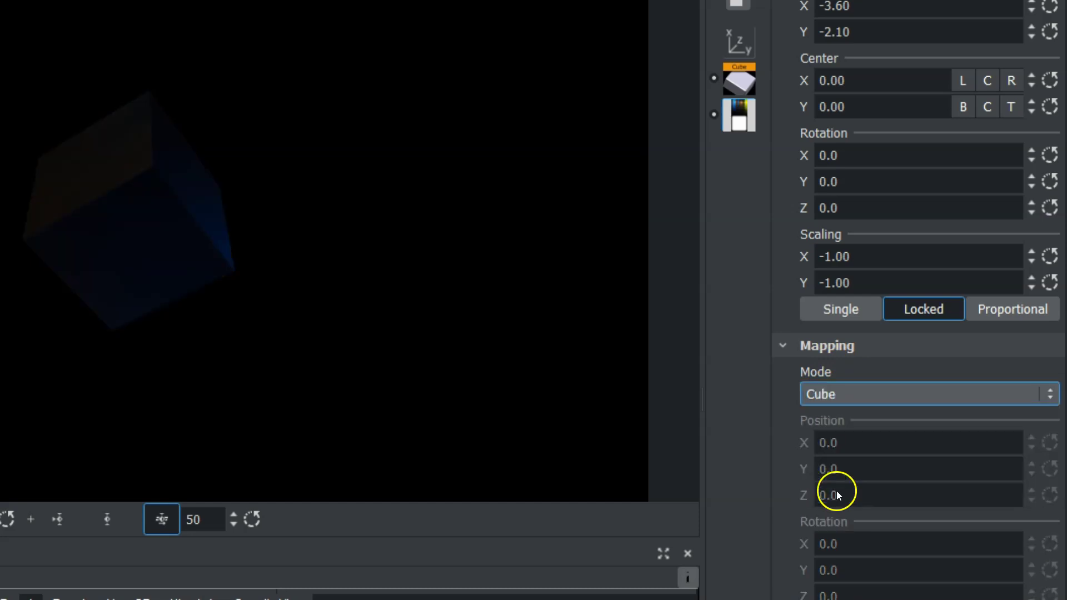
# Set the mapping mode to Spherical and the texture's X position to -1.9
pyautogui.click(857, 394)
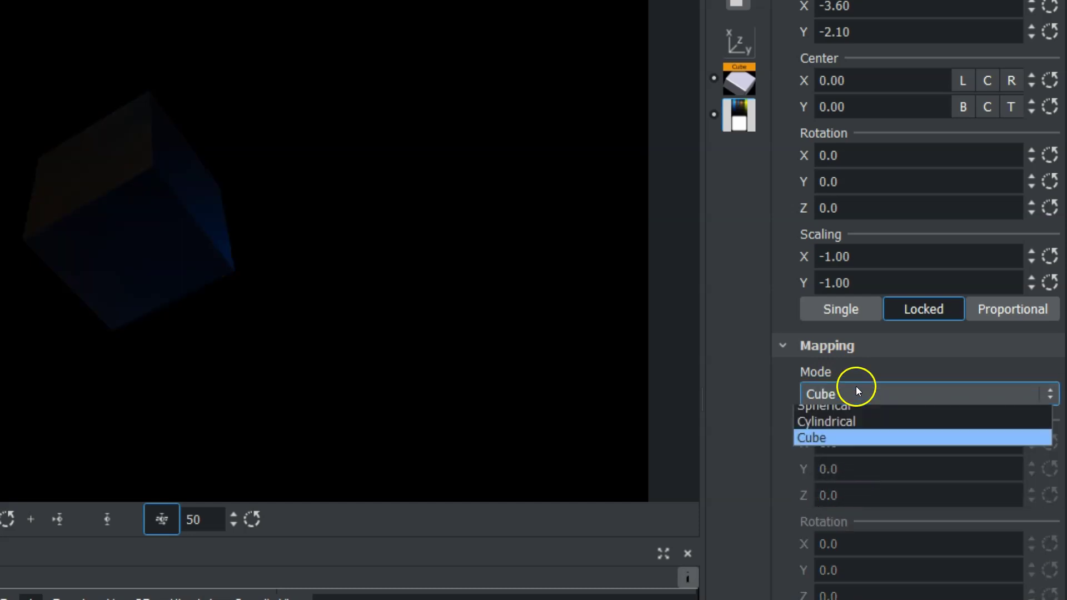
pyautogui.click(838, 462)
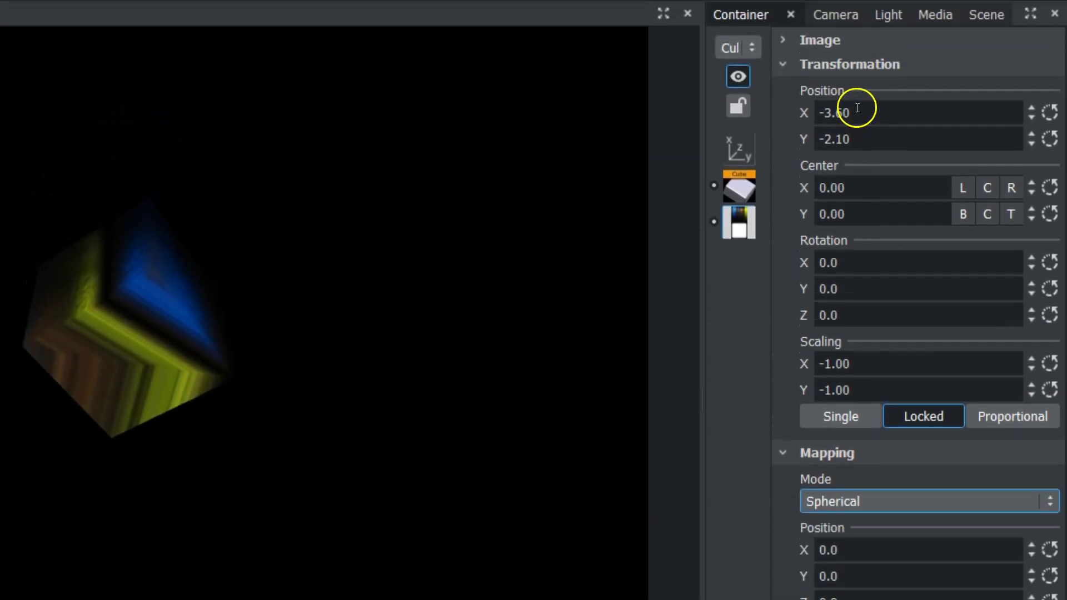
pyautogui.doubleClick(838, 6)
pyautogui.write('5.4')
pyautogui.moveTo(838, 132); pyautogui.dragTo(875, 131)
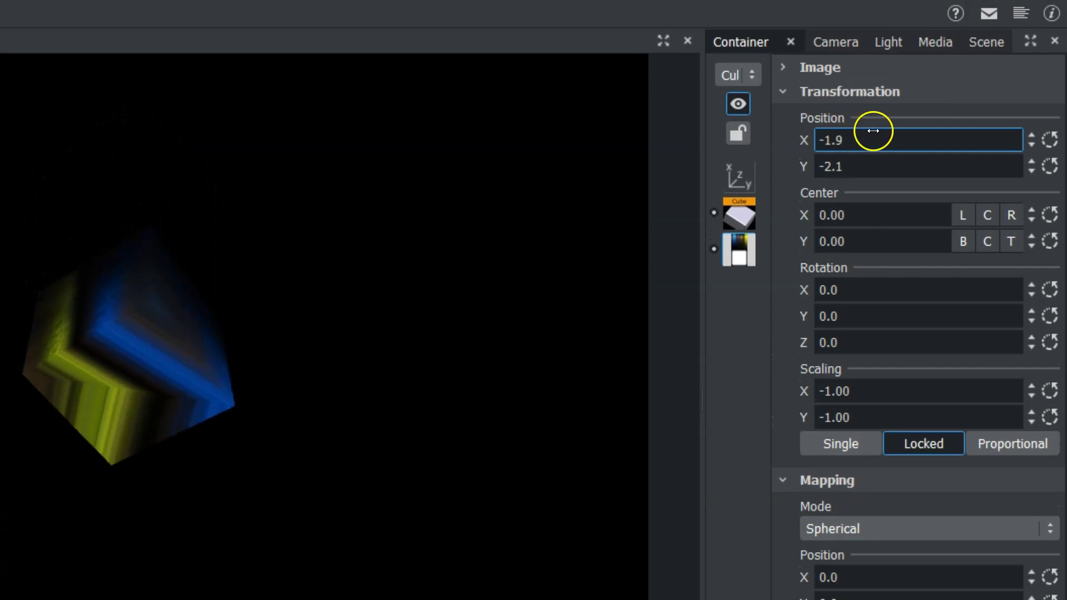
# Switch the mapping mode to Reflection, collapse the Mapping group and expand the Multitexturing settings
pyautogui.click(877, 528)
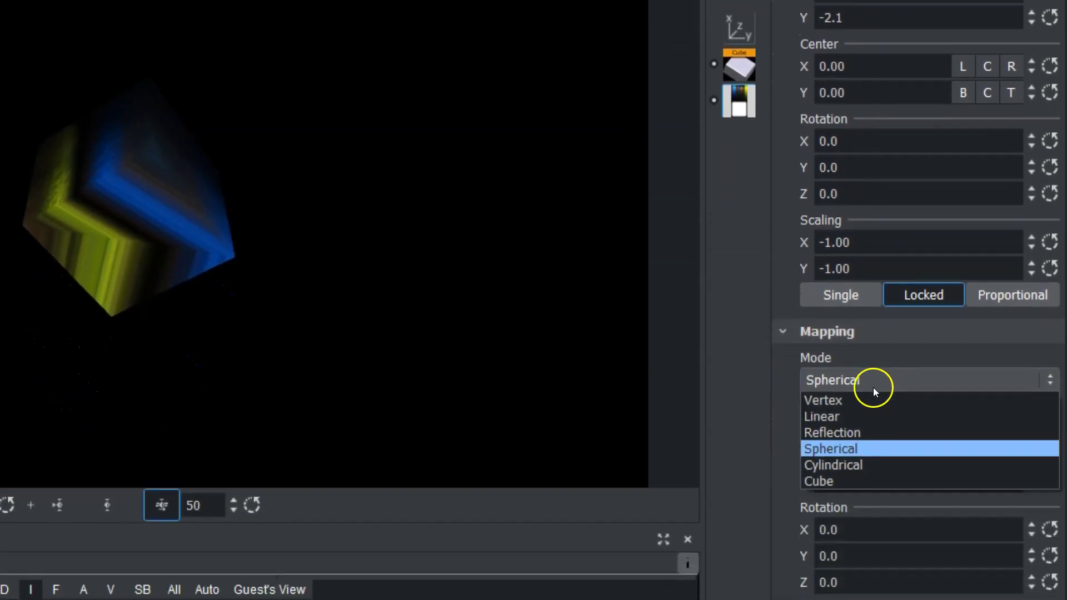
pyautogui.click(858, 581)
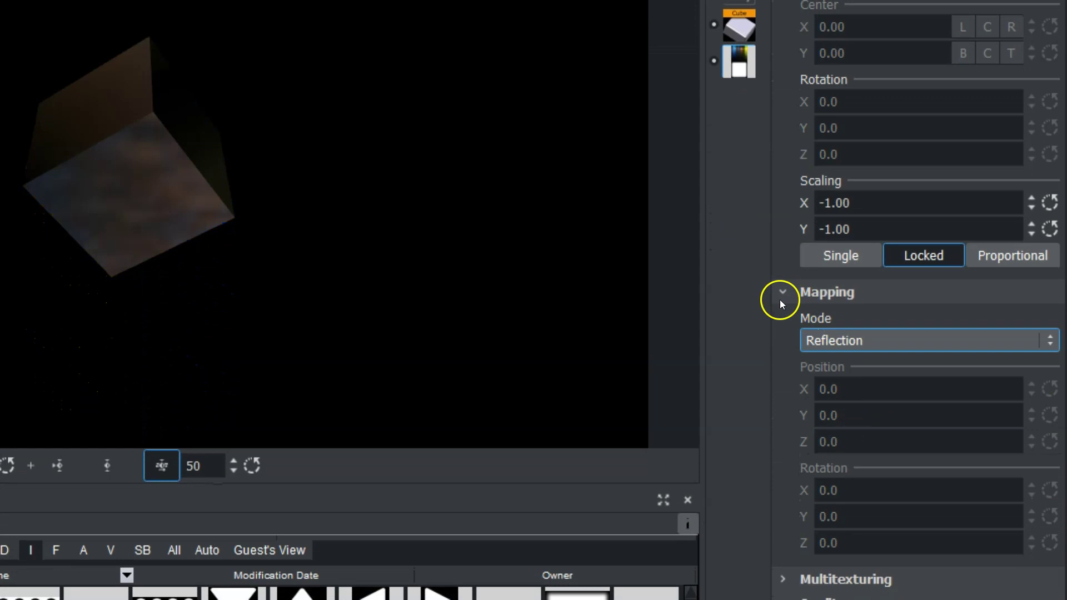
pyautogui.click(781, 296)
pyautogui.click(796, 314)
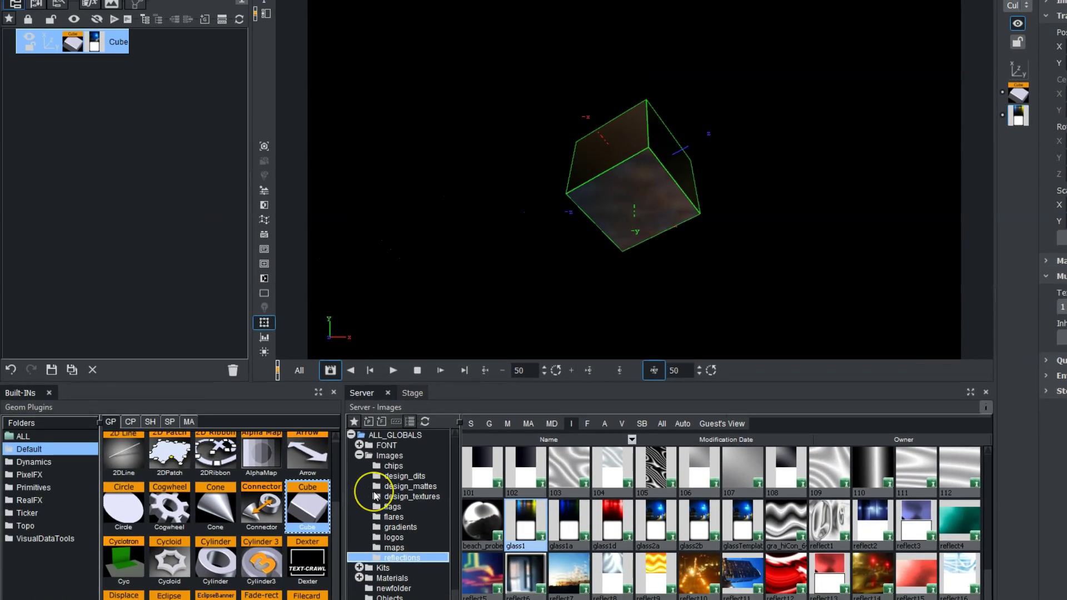
# Add the rough1 image from the design_textures folder as a new container and nest the Cube container under it
pyautogui.click(399, 498)
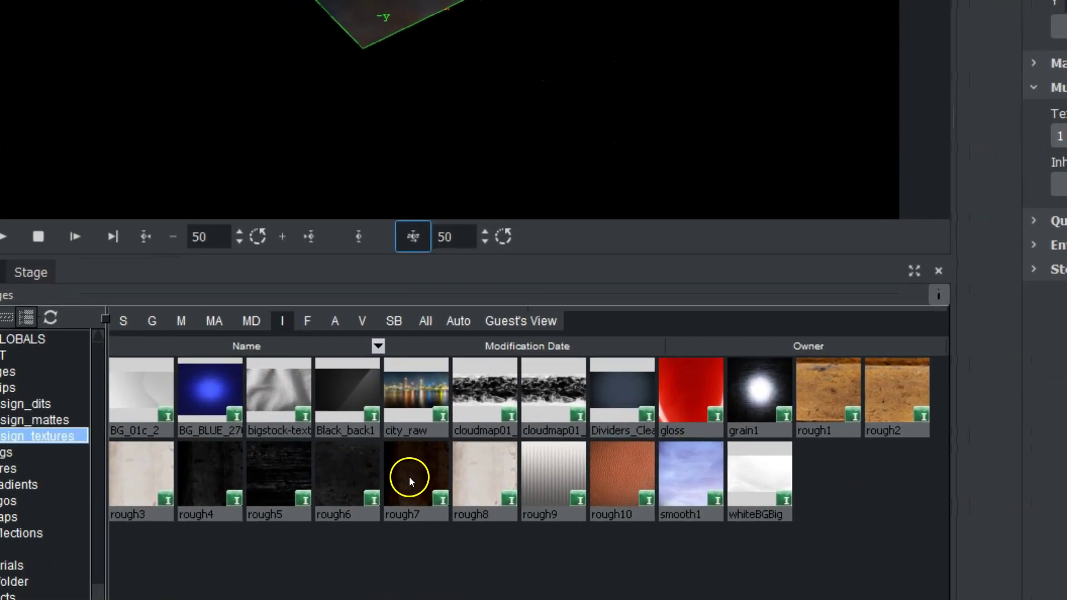
pyautogui.click(409, 477)
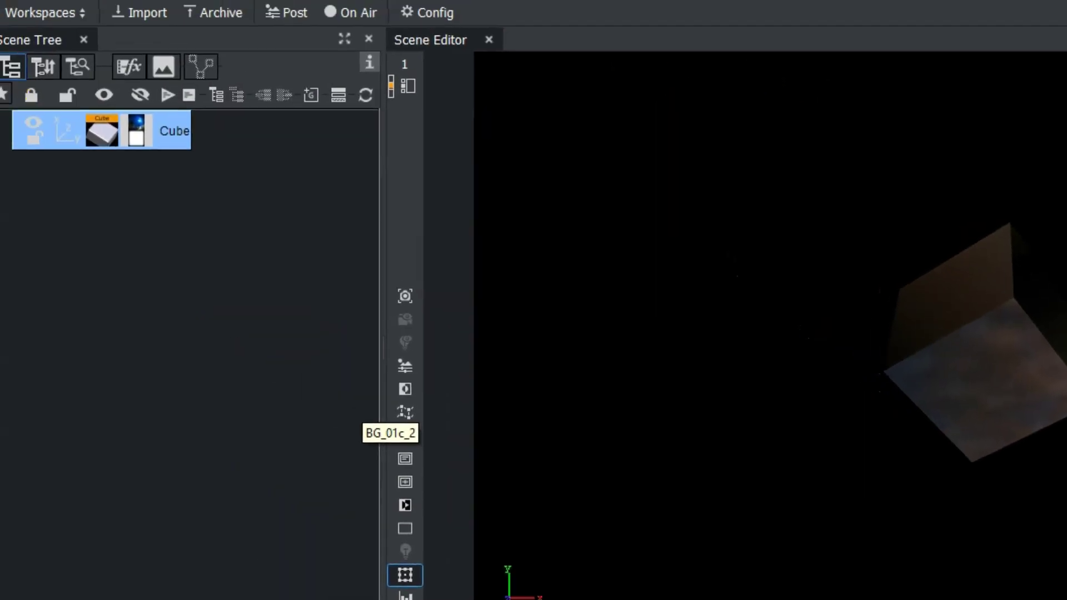
pyautogui.moveTo(16, 145); pyautogui.dragTo(25, 164)
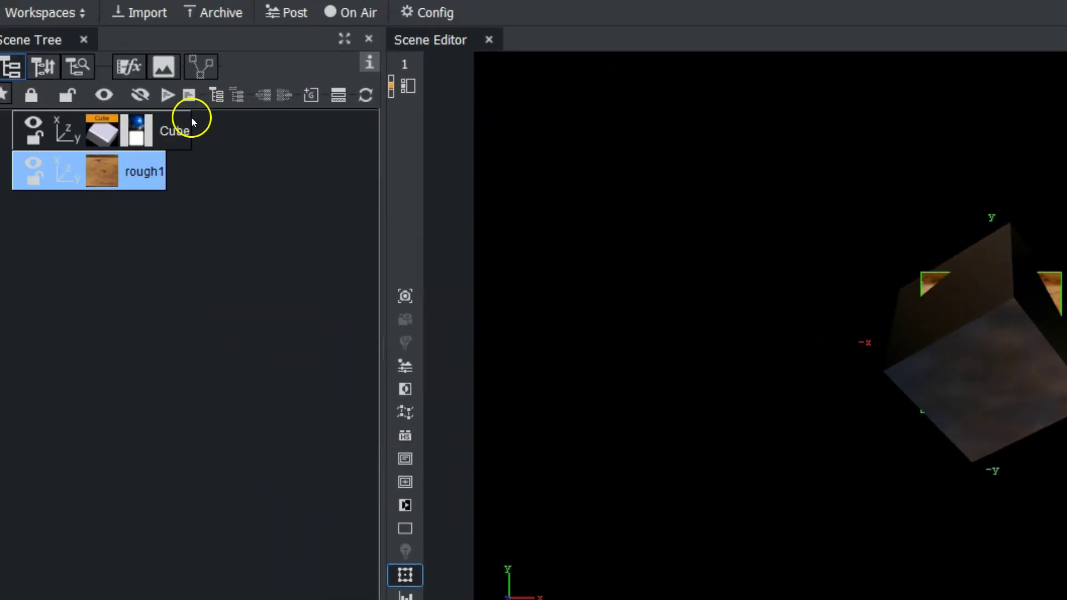
pyautogui.moveTo(172, 136); pyautogui.dragTo(115, 161)
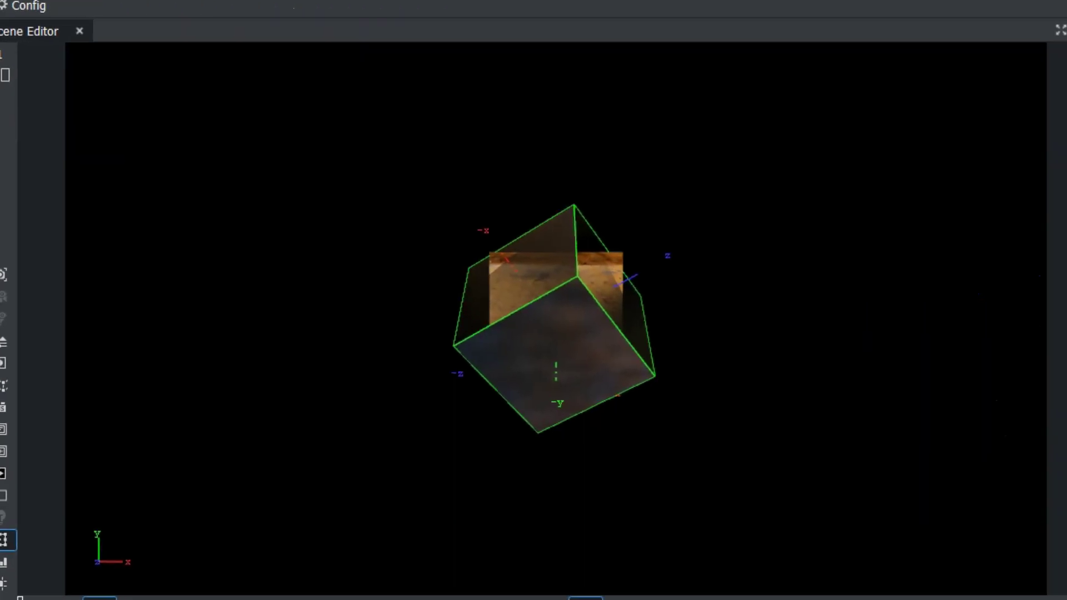
# Set the cube texture's Texture Unit to 2 and make the rough1 container's texture inheritable
pyautogui.click(945, 486)
pyautogui.click(855, 525)
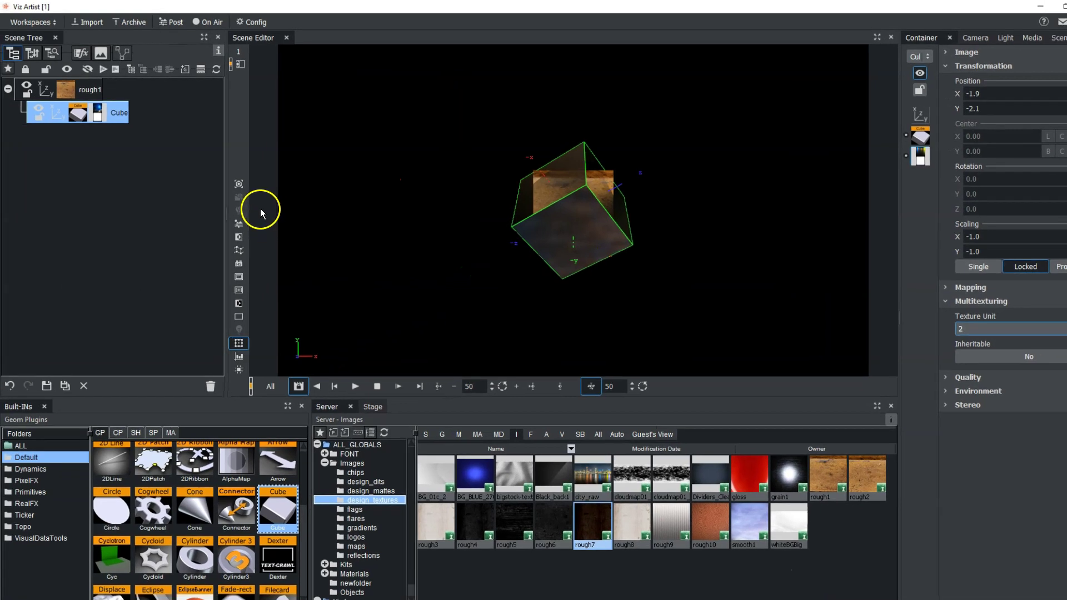
pyautogui.click(65, 88)
pyautogui.click(1022, 329)
pyautogui.click(1023, 329)
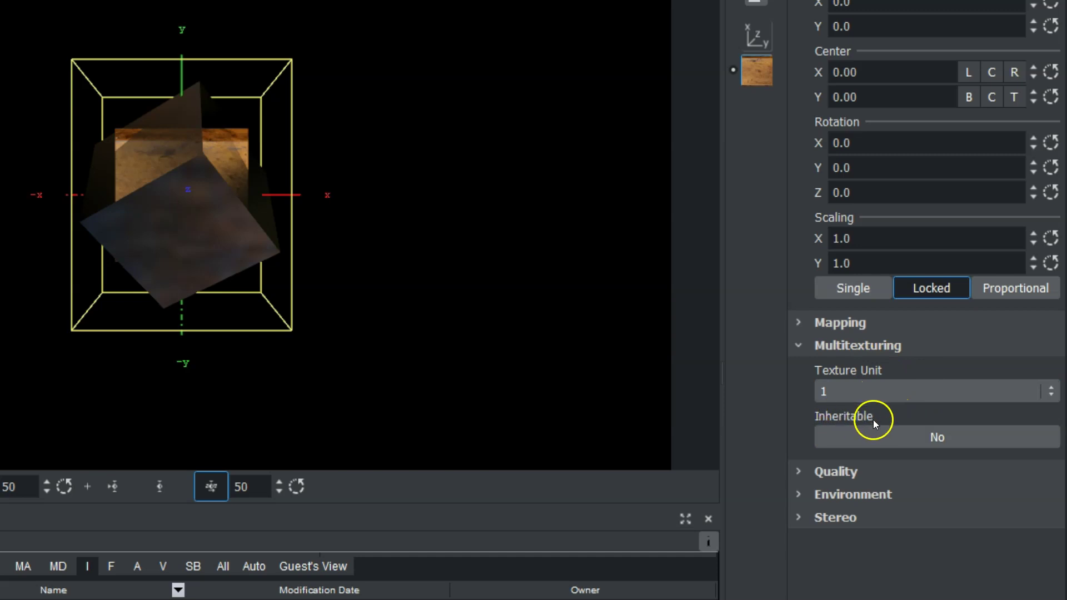
pyautogui.click(883, 438)
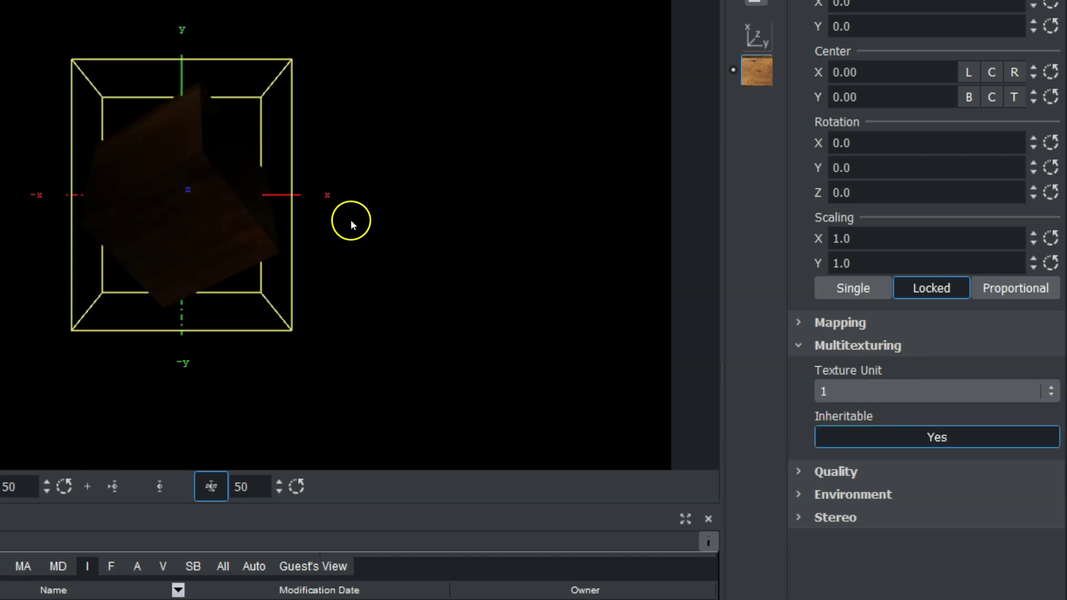
# Move the rough1 container to Y 17, rotate it to X -42 and Y -580, and return to its texture properties
pyautogui.moveTo(908, 102)
pyautogui.mouseDown()
pyautogui.moveTo(827, 106)
pyautogui.moveTo(910, 96)
pyautogui.mouseUp()
pyautogui.moveTo(877, 237); pyautogui.dragTo(779, 241)
pyautogui.moveTo(908, 211); pyautogui.dragTo(812, 214)
pyautogui.moveTo(889, 415); pyautogui.dragTo(1001, 410)
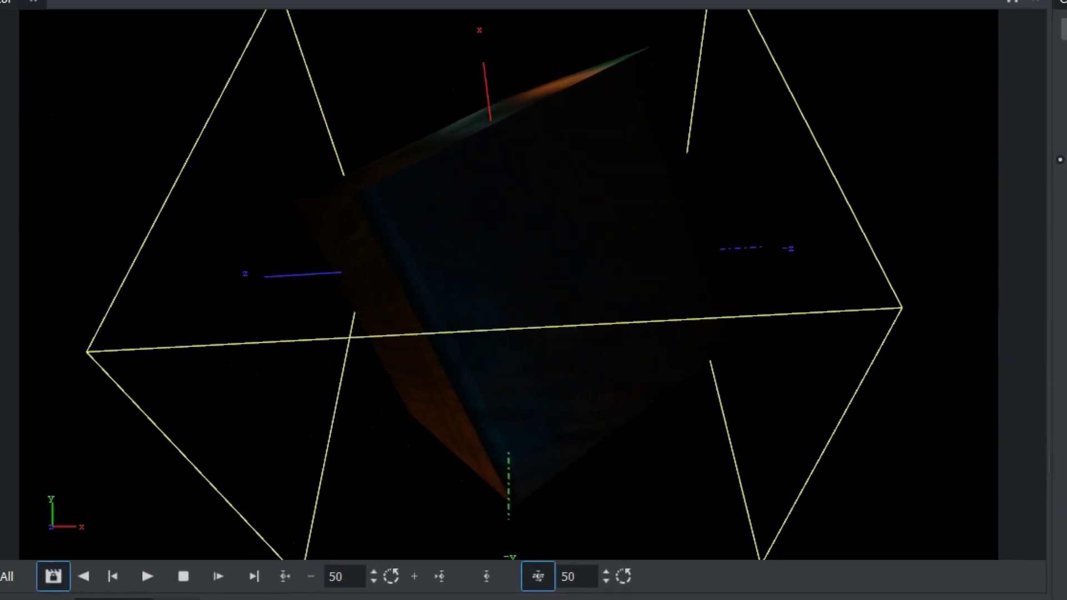
pyautogui.moveTo(1066, 347); pyautogui.dragTo(784, 359)
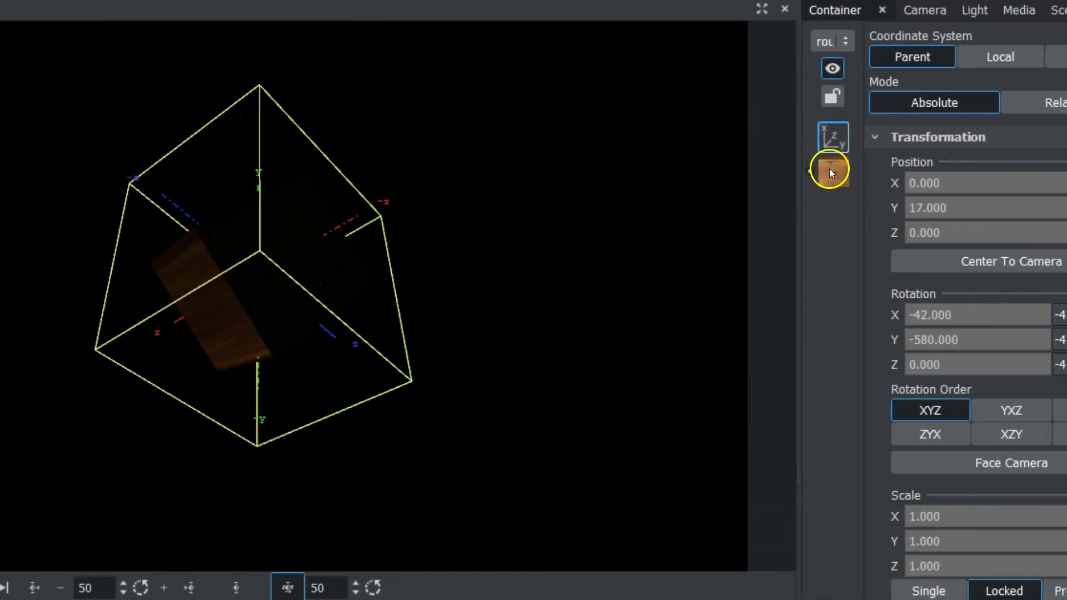
pyautogui.click(757, 171)
# Move the Cube container out of the rough1 container and delete rough1 from the scene tree
pyautogui.click(89, 100)
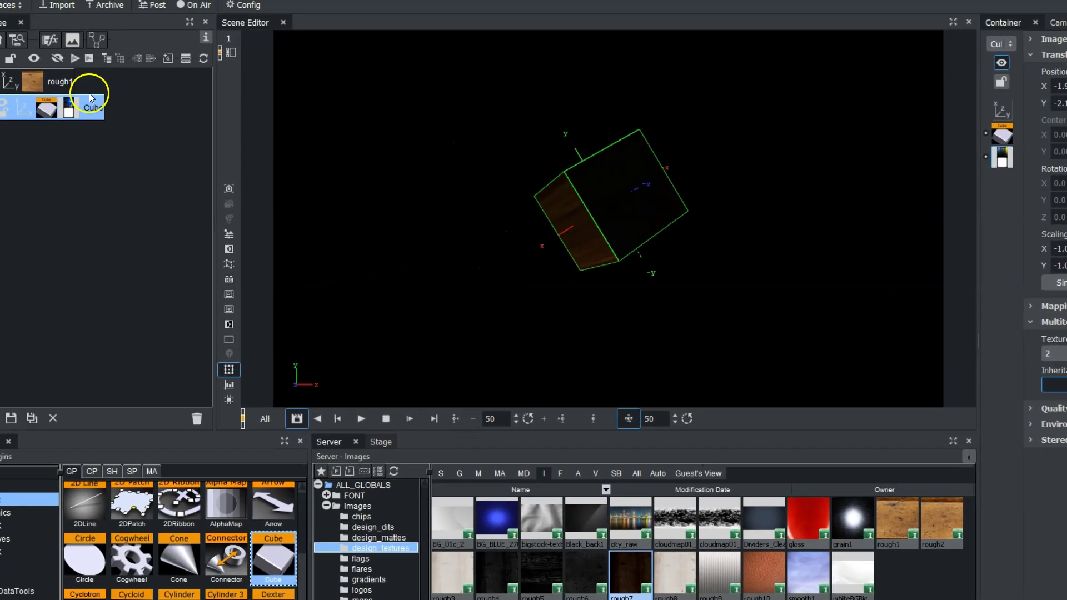
pyautogui.moveTo(89, 93); pyautogui.dragTo(38, 71)
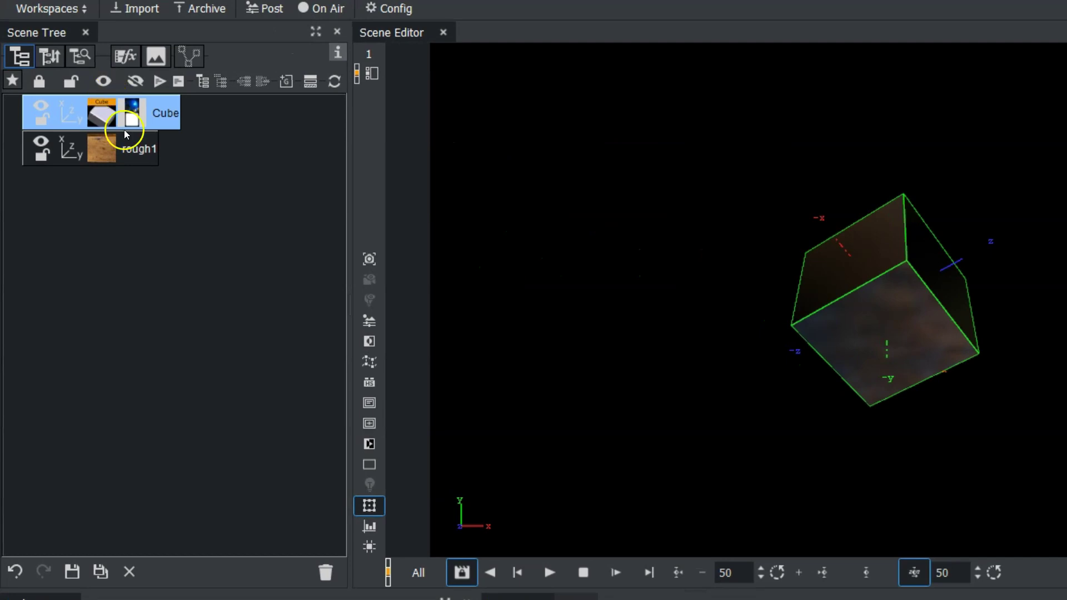
pyautogui.moveTo(135, 155); pyautogui.dragTo(325, 569)
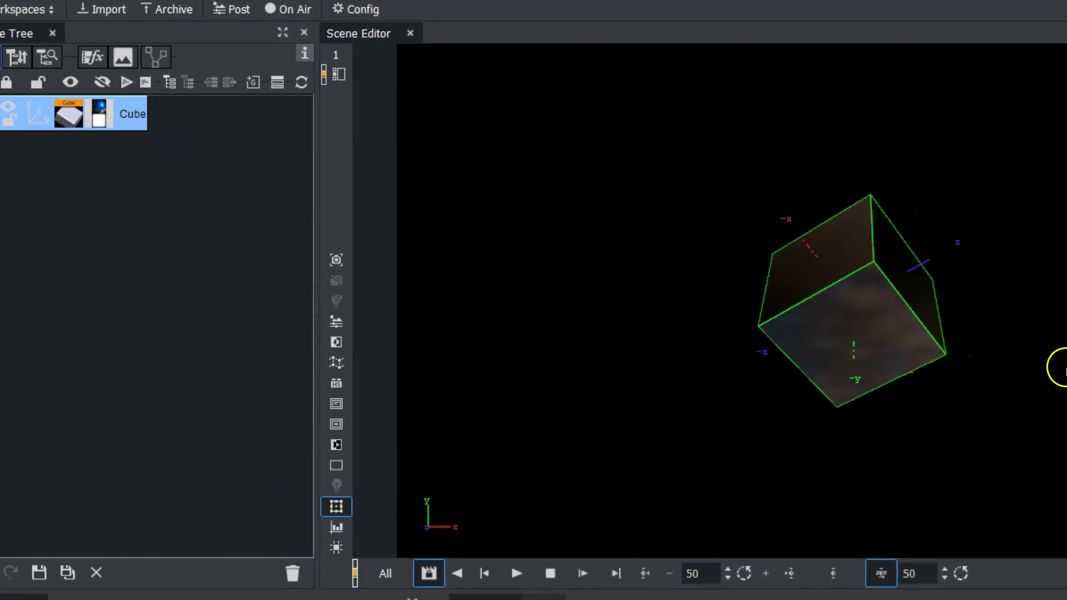
# Open the cube's texture properties, collapse the Multitexturing settings and expand the Quality settings
pyautogui.click(1066, 219)
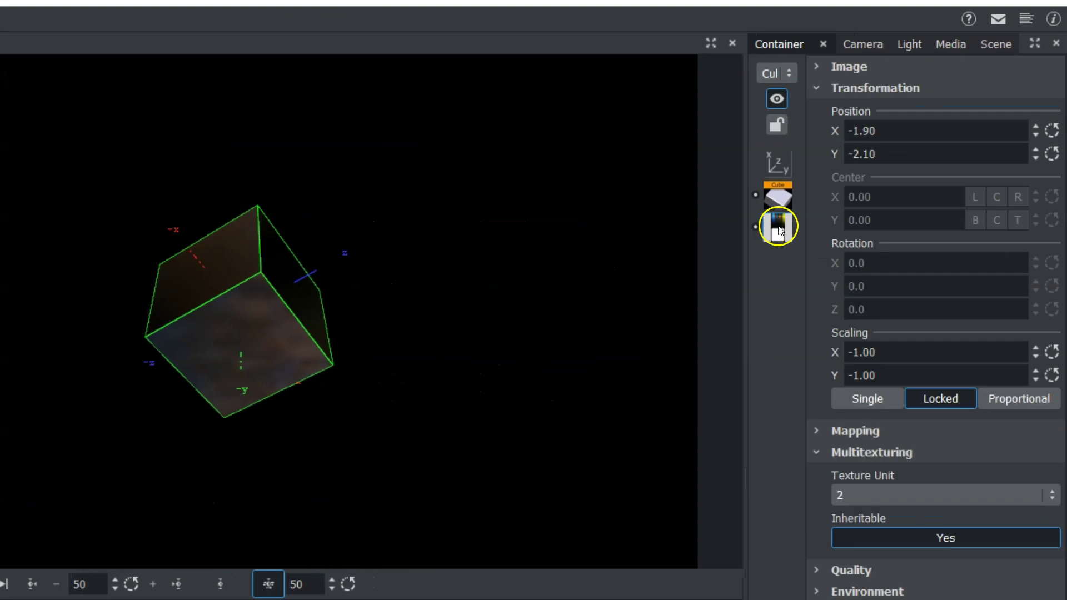
pyautogui.click(816, 452)
pyautogui.click(815, 475)
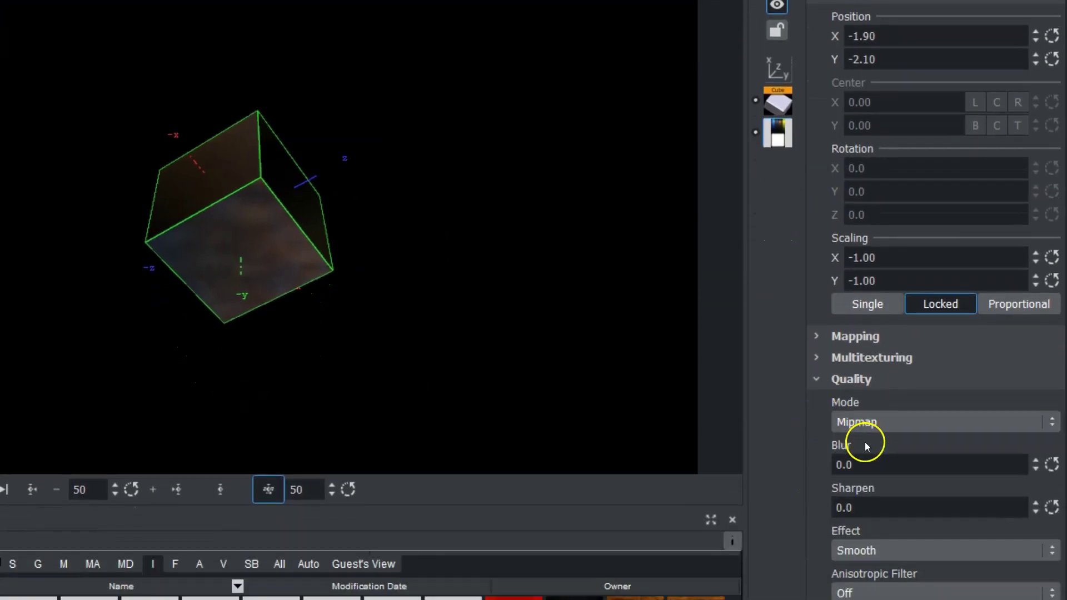
# Try the Pixel and Linear quality modes on the cube's texture and return the mode to Mipmap
pyautogui.click(876, 422)
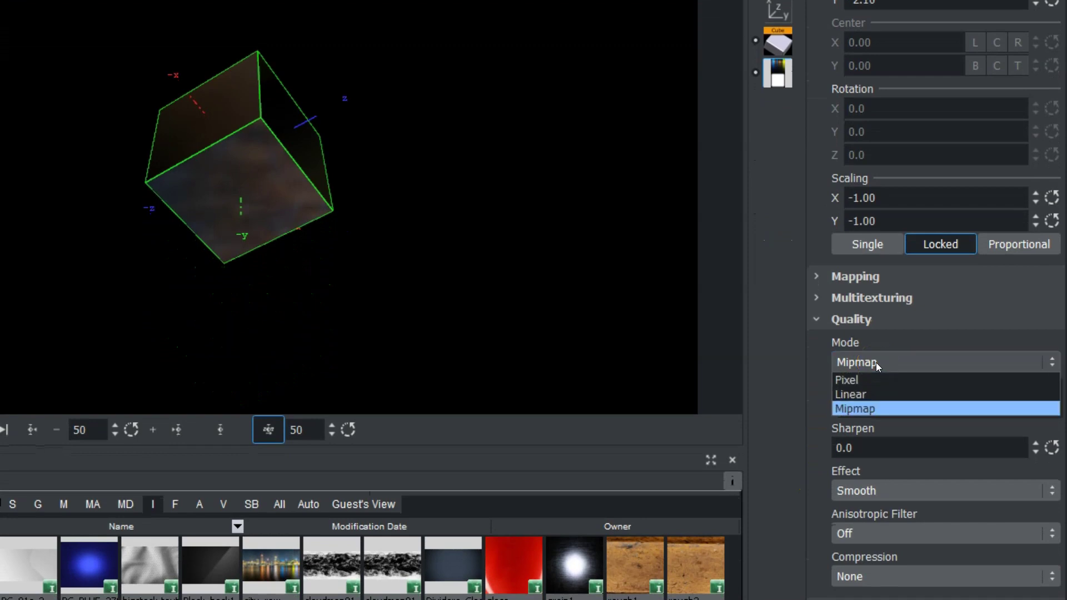
pyautogui.click(868, 380)
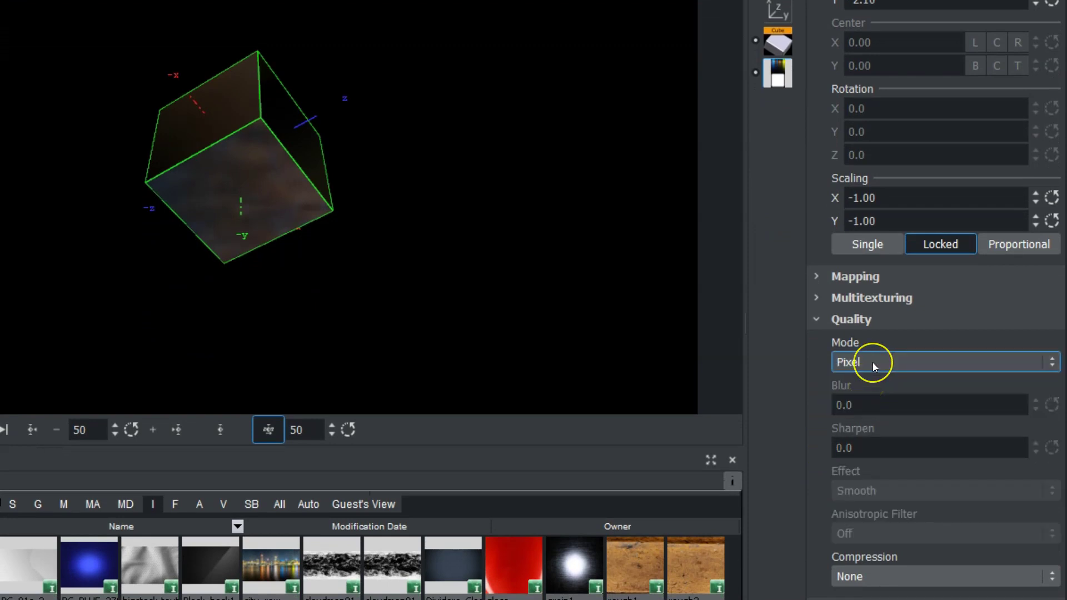
pyautogui.click(873, 363)
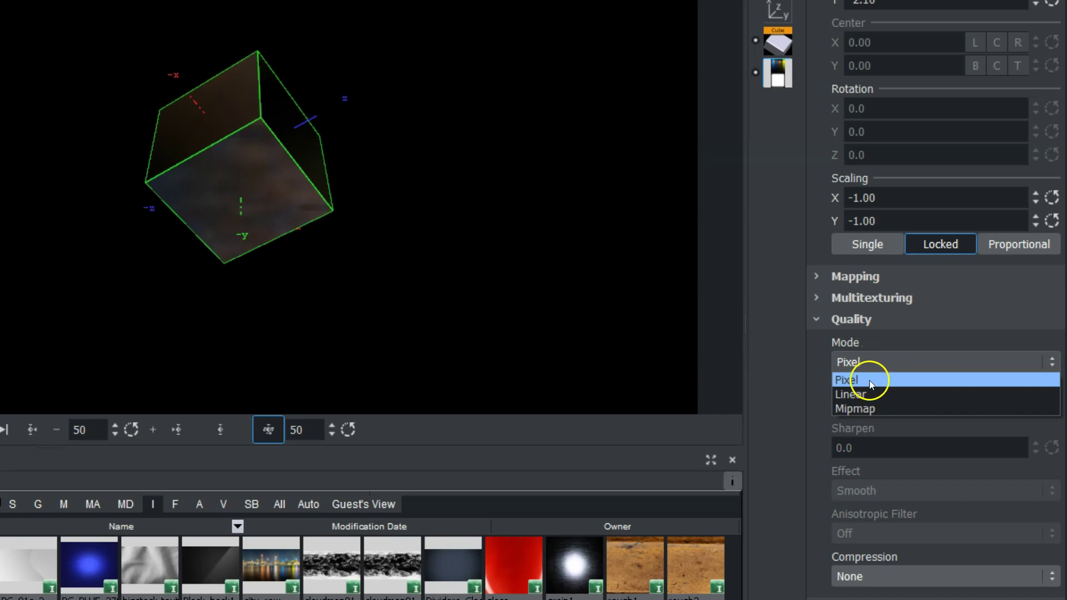
pyautogui.click(865, 391)
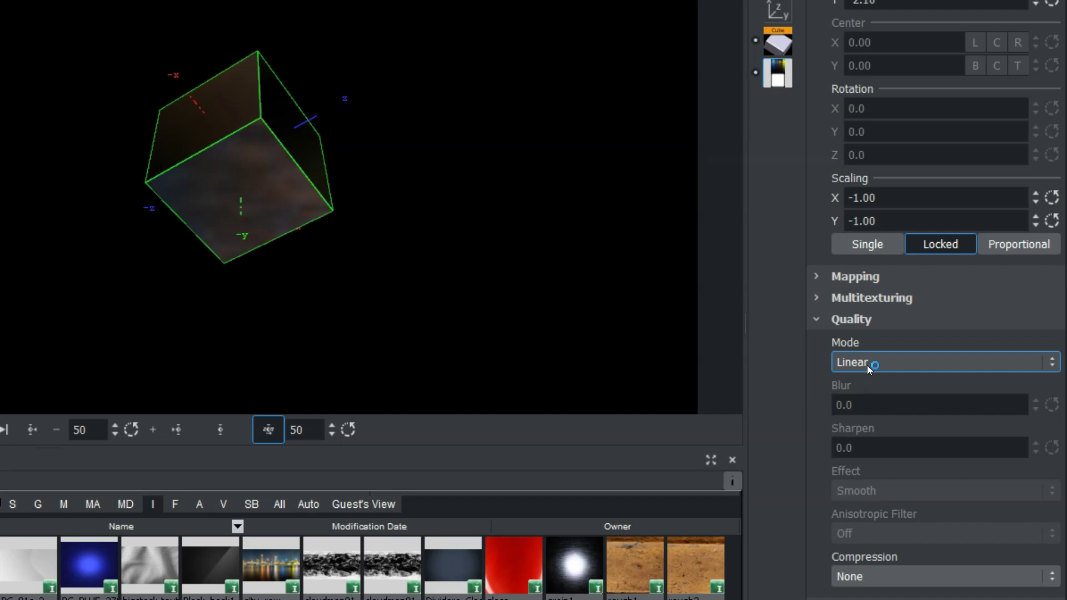
pyautogui.click(869, 367)
pyautogui.click(861, 392)
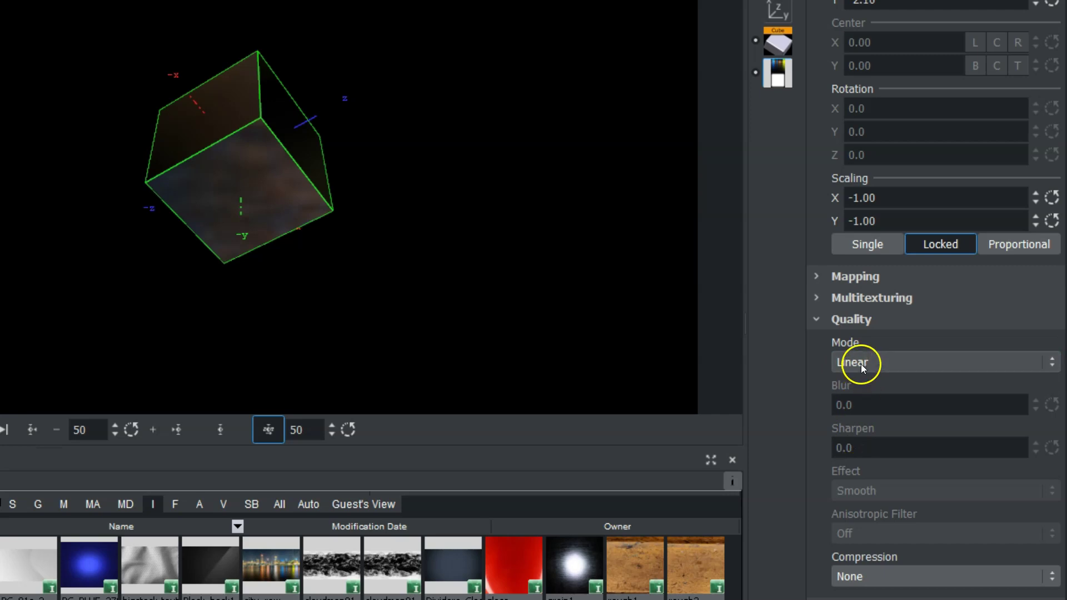
pyautogui.click(864, 363)
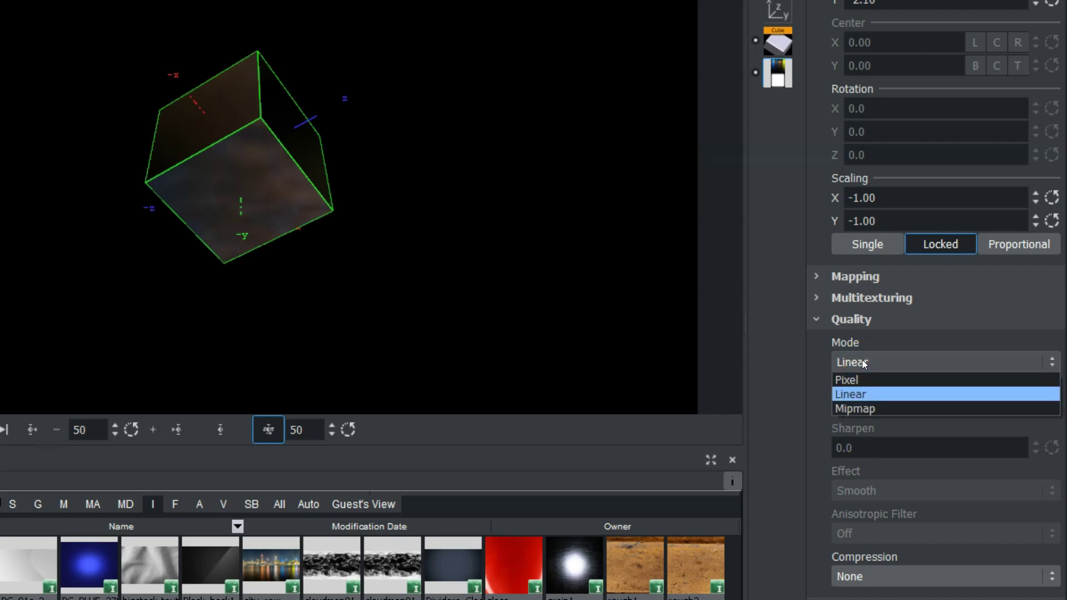
pyautogui.click(865, 410)
# Set the texture's Blur to 7.7 and its Sharpen value to 11.2
pyautogui.click(865, 411)
pyautogui.write('5.0')
pyautogui.moveTo(870, 416); pyautogui.dragTo(894, 450)
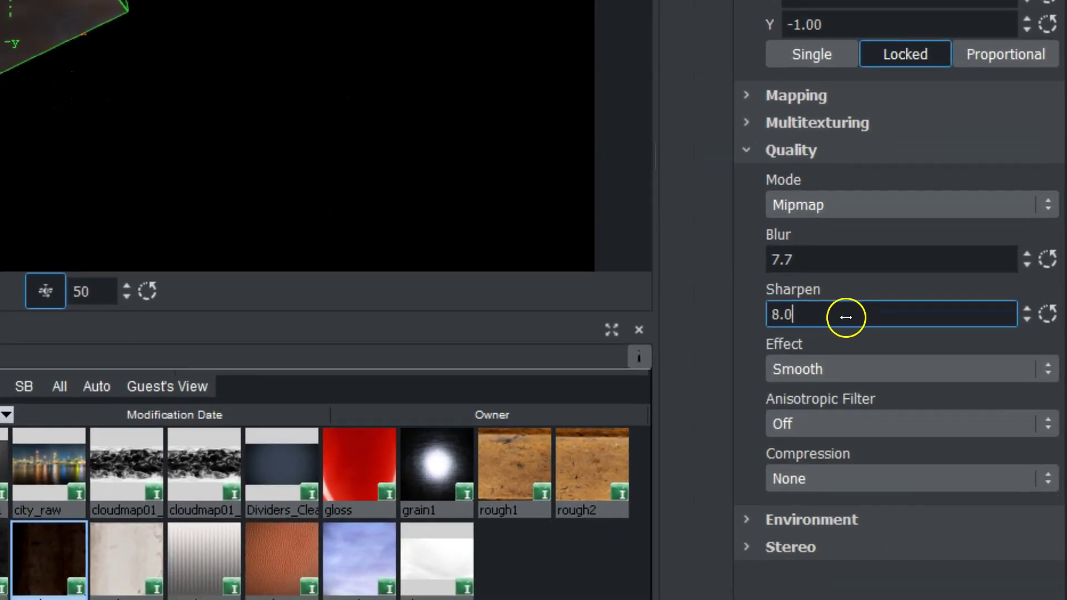
pyautogui.moveTo(846, 317); pyautogui.dragTo(882, 312)
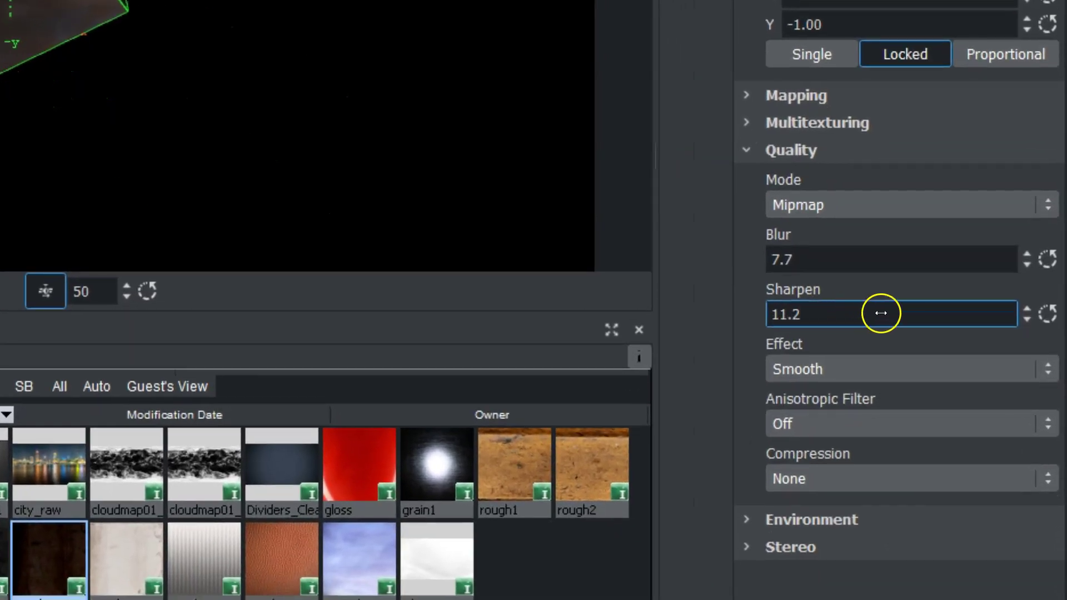
# Set the texture's quality Effect to Mosaic and Compression to DXT5, keeping the Anisotropic Filter off
pyautogui.click(819, 371)
pyautogui.click(811, 409)
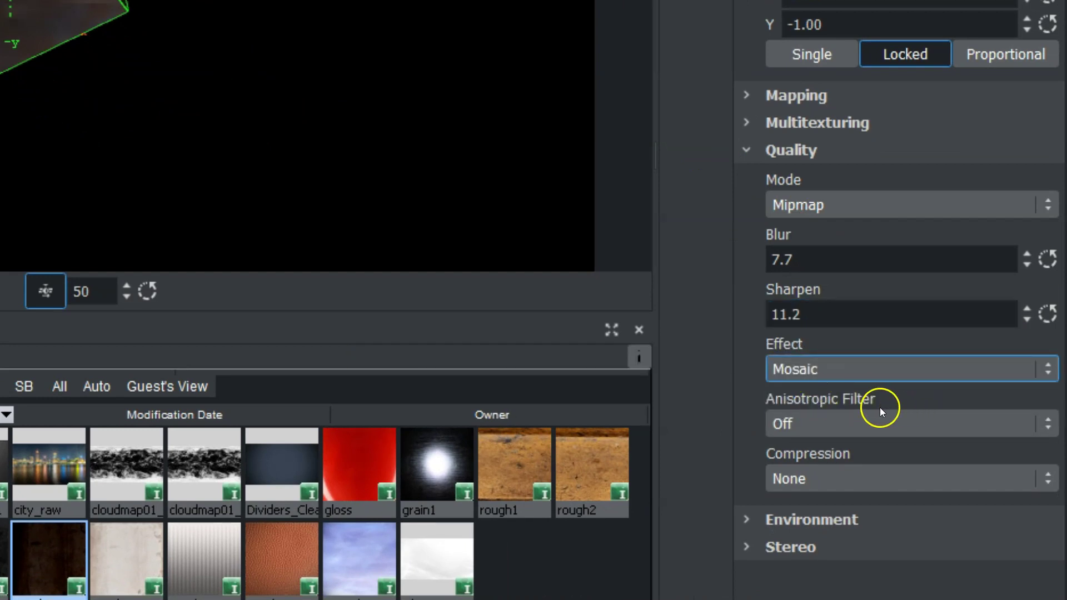
pyautogui.click(842, 428)
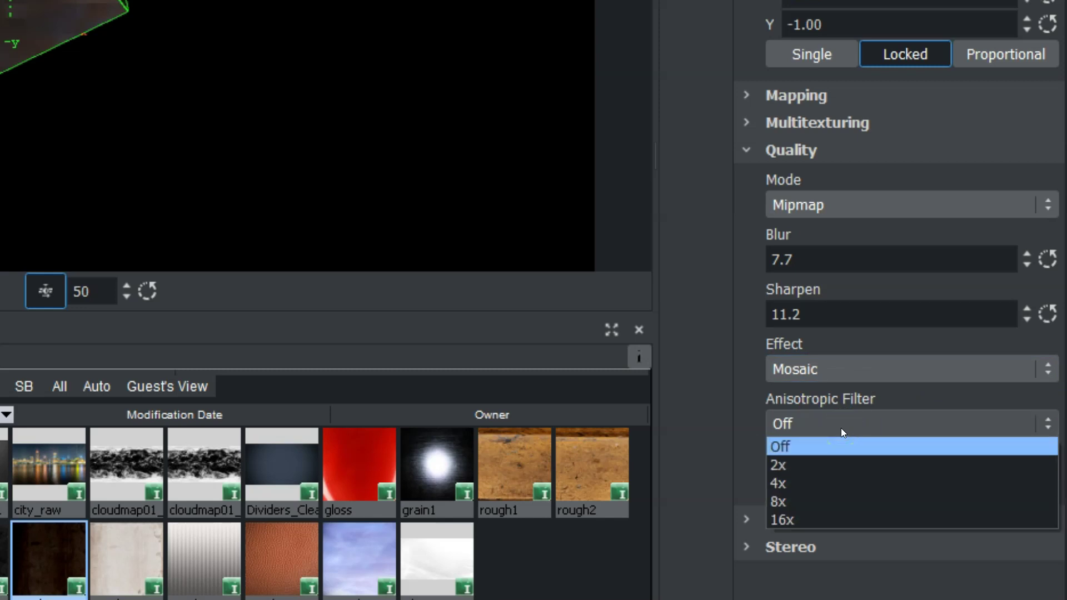
pyautogui.click(842, 429)
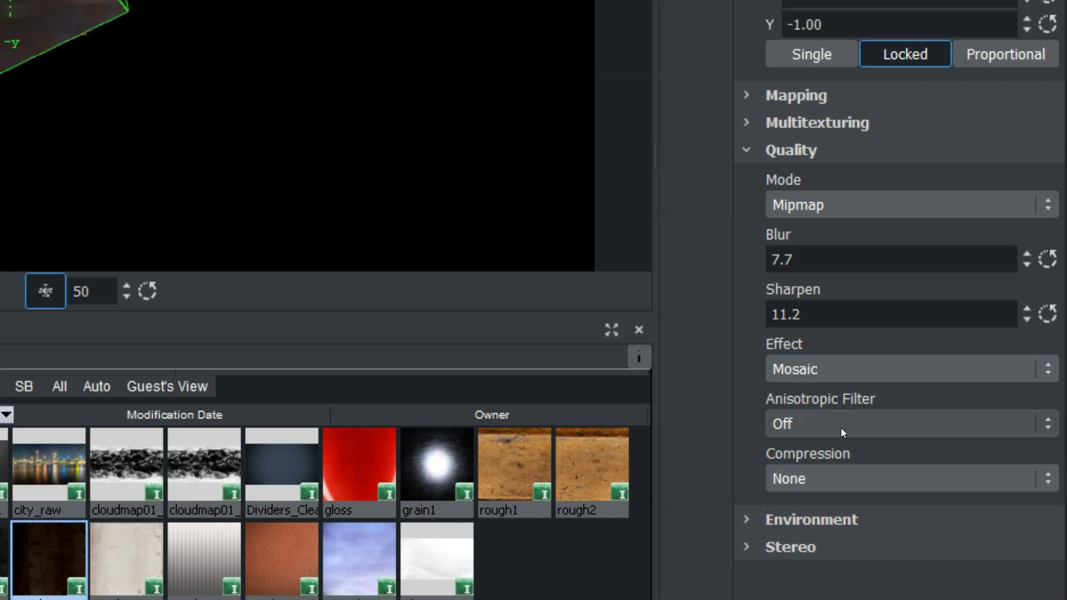
pyautogui.click(833, 481)
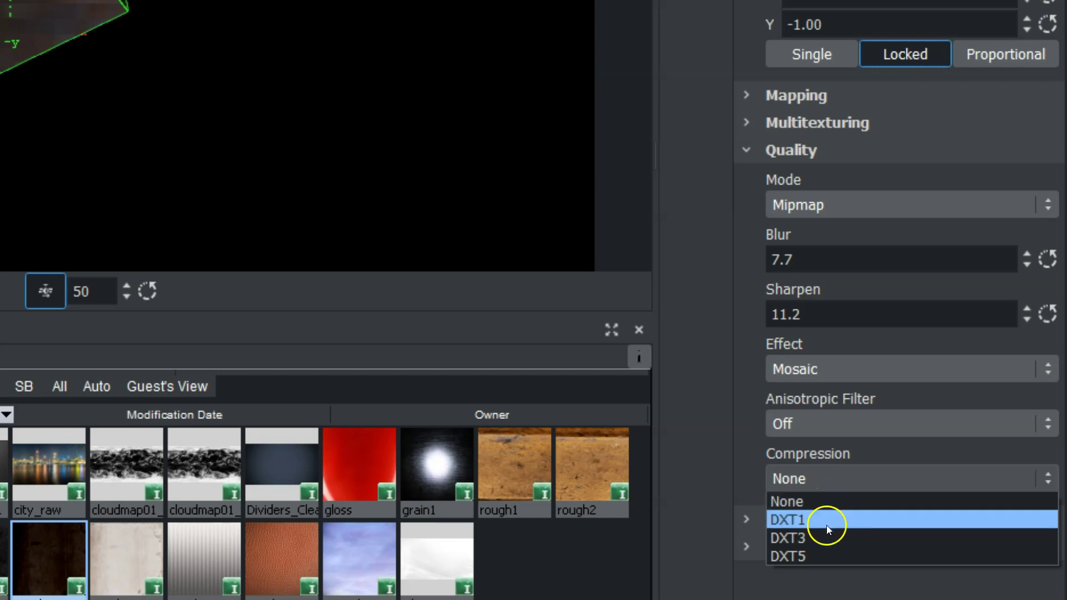
pyautogui.click(832, 553)
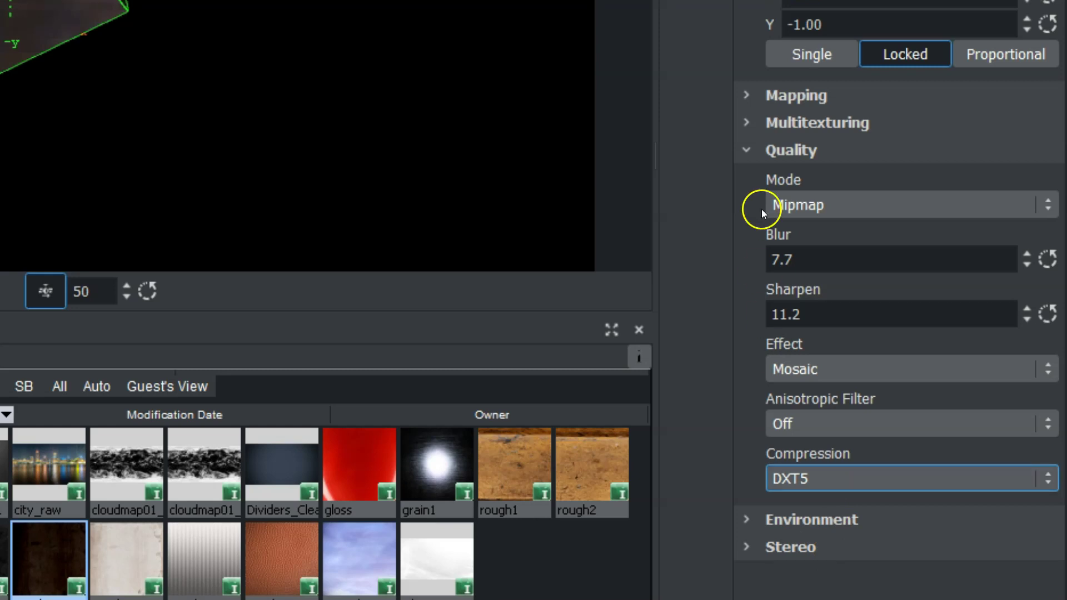
# Expand the Environment settings instead of Quality, try the Blend, Add and Interpolate modes, and set the mode to Decal
pyautogui.click(744, 149)
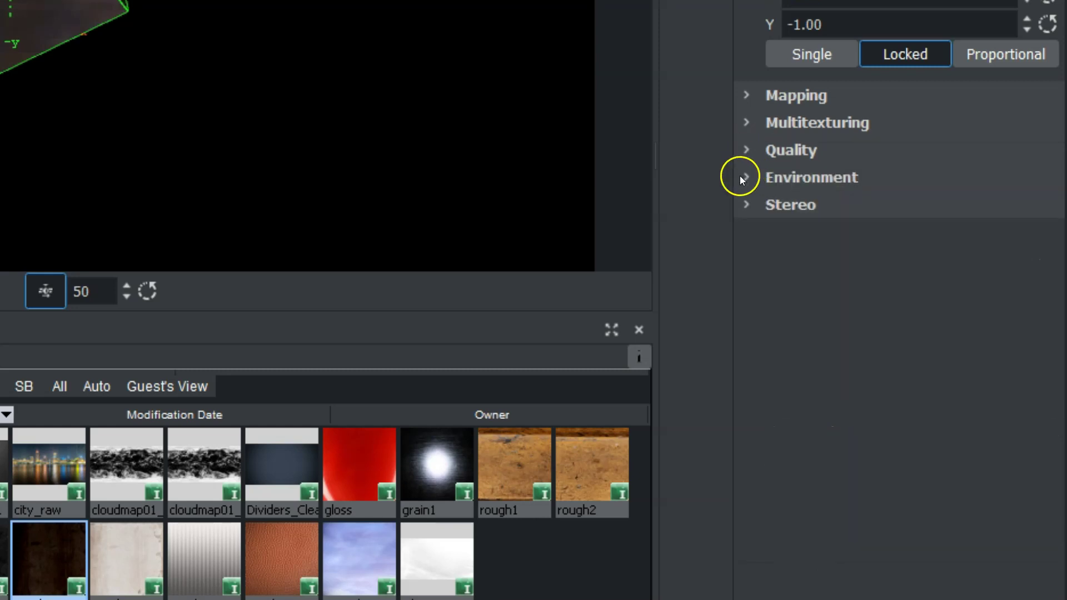
pyautogui.click(744, 178)
pyautogui.click(803, 229)
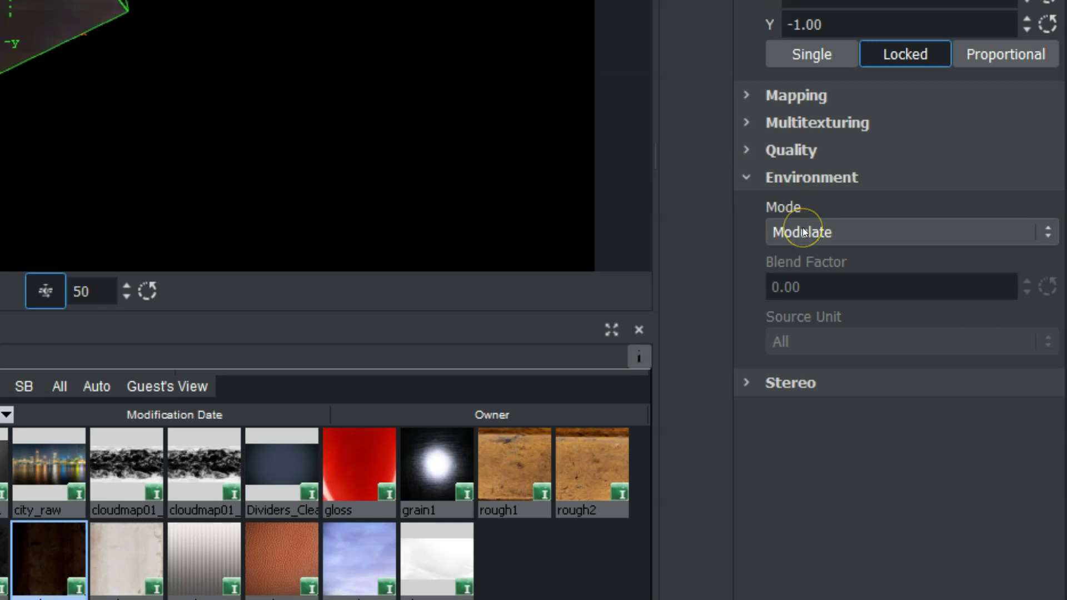
pyautogui.click(803, 229)
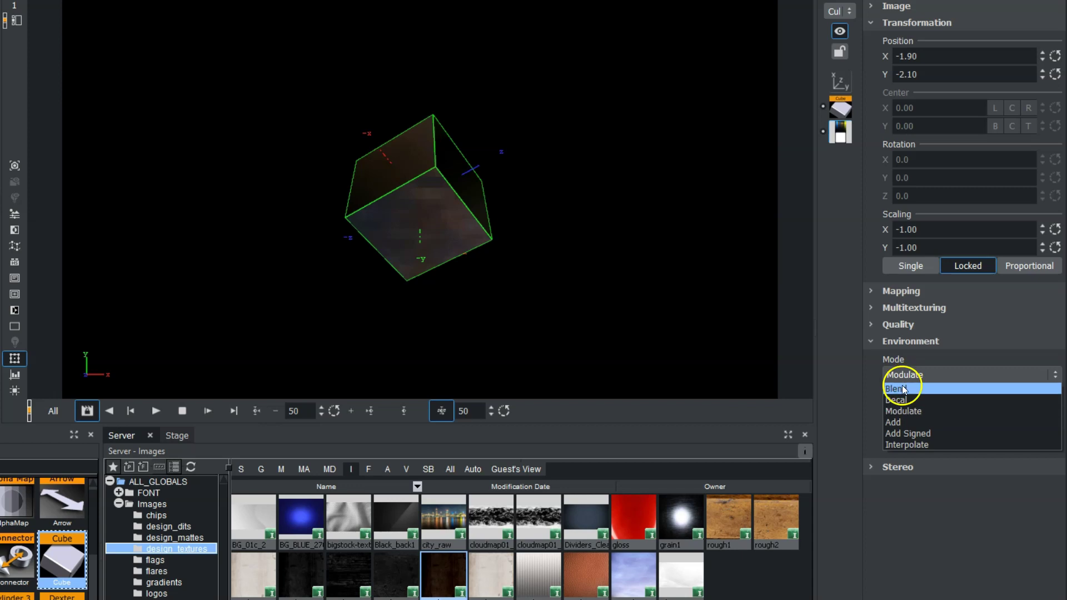
pyautogui.click(902, 388)
pyautogui.click(911, 375)
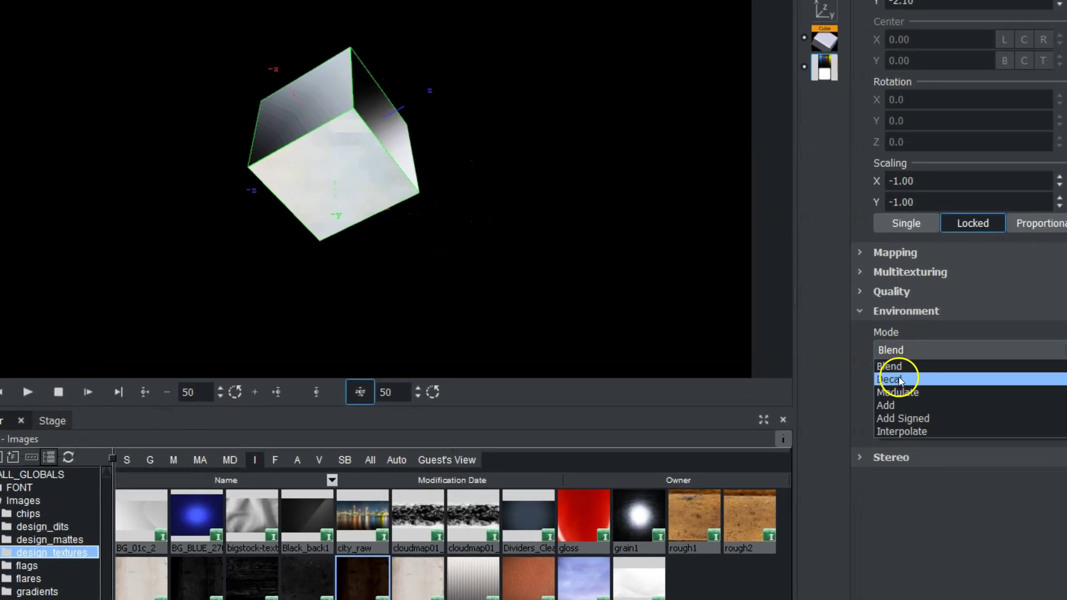
pyautogui.click(899, 380)
pyautogui.click(905, 354)
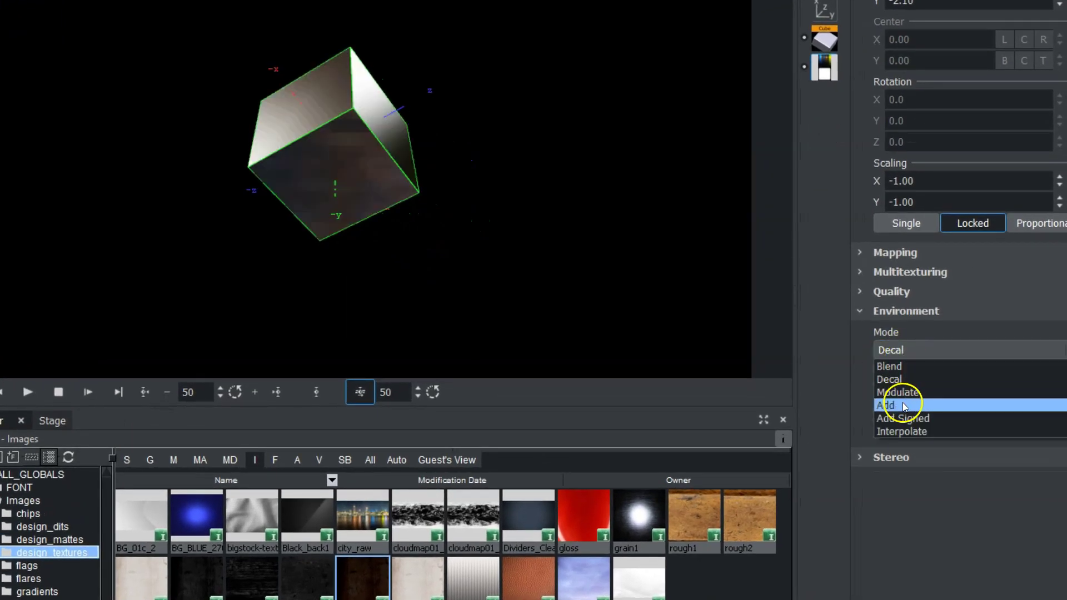
pyautogui.click(903, 404)
pyautogui.click(900, 351)
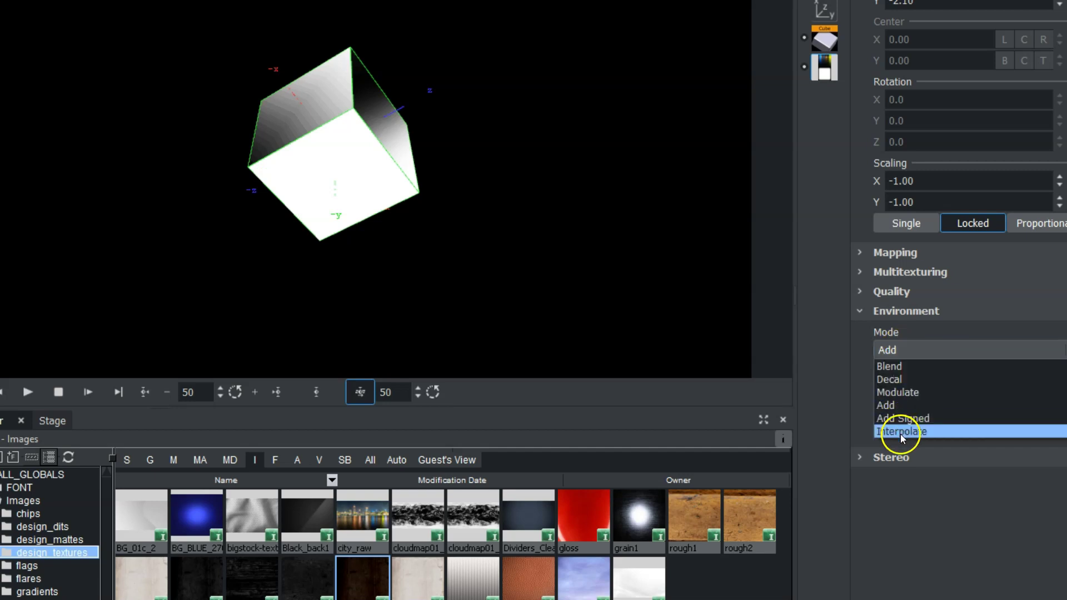
pyautogui.click(900, 433)
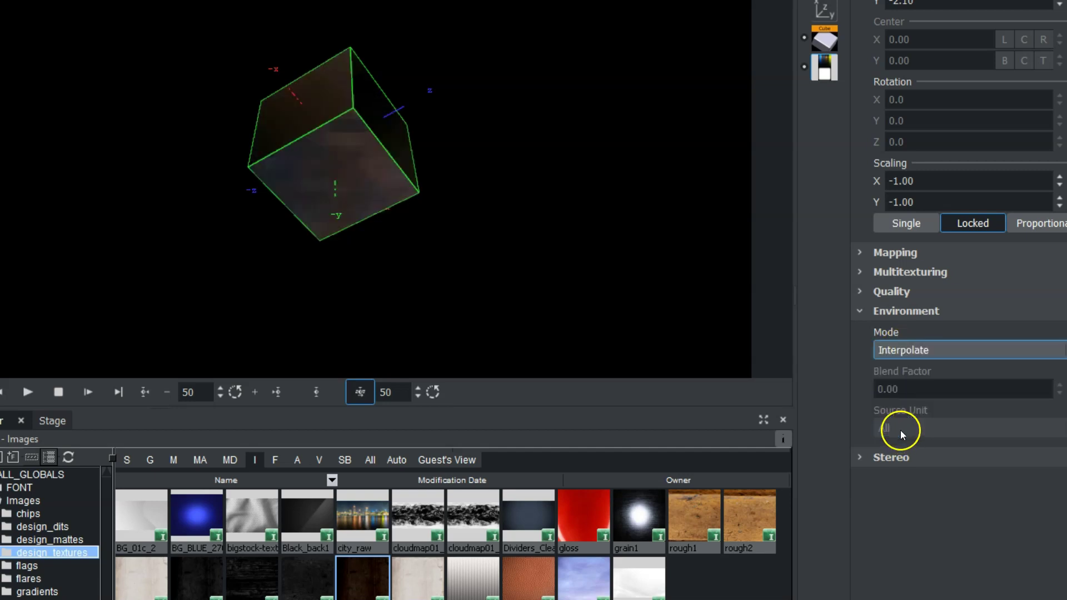
pyautogui.click(897, 352)
pyautogui.click(892, 380)
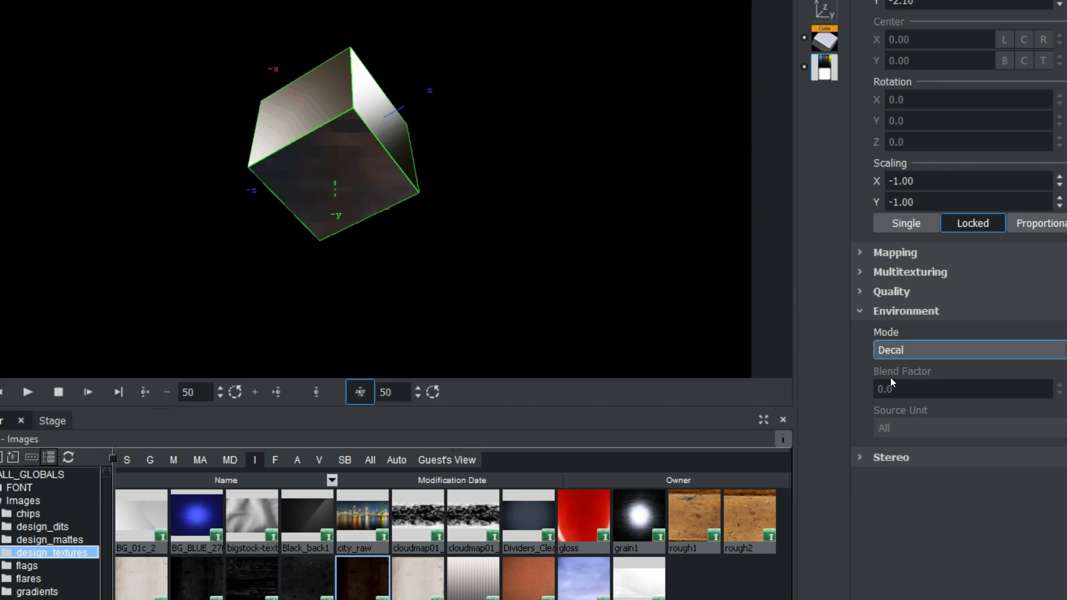
# Collapse the Environment settings, expand the Stereo settings and show the available stereo modes
pyautogui.click(859, 311)
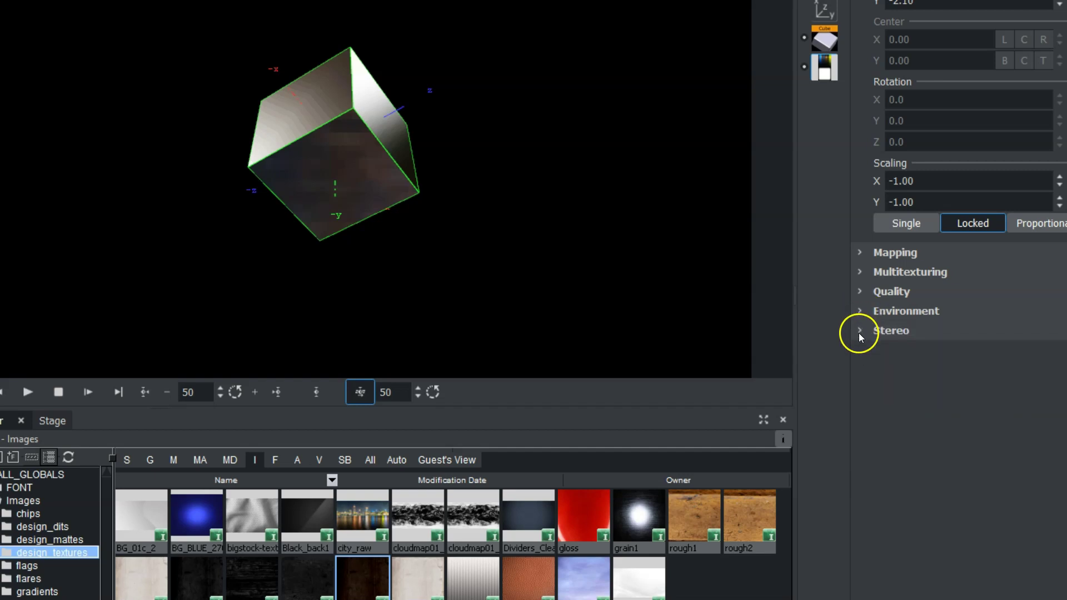
pyautogui.click(859, 331)
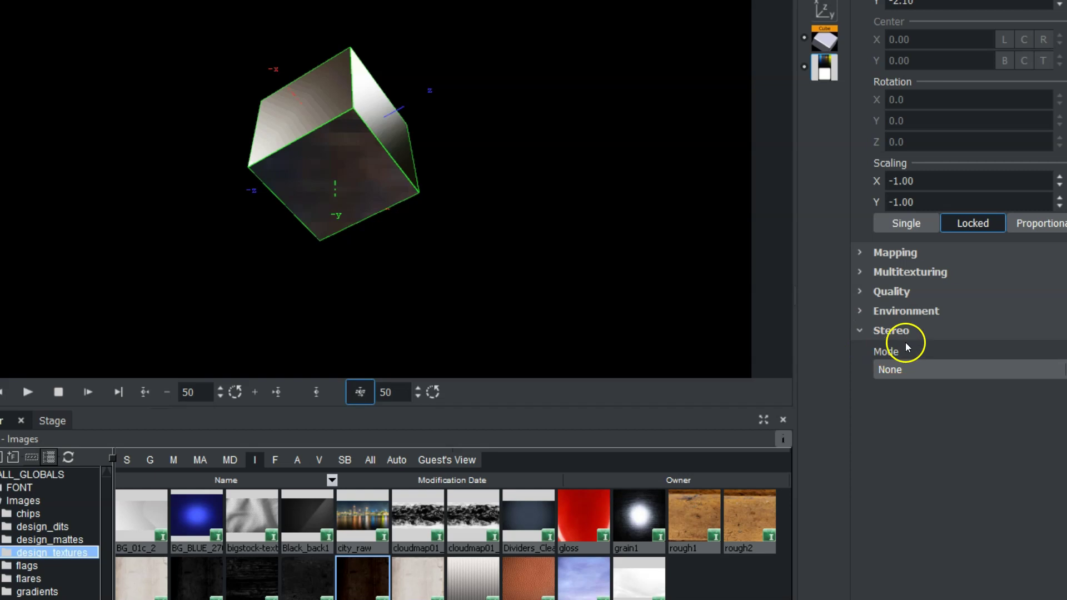
pyautogui.click(919, 371)
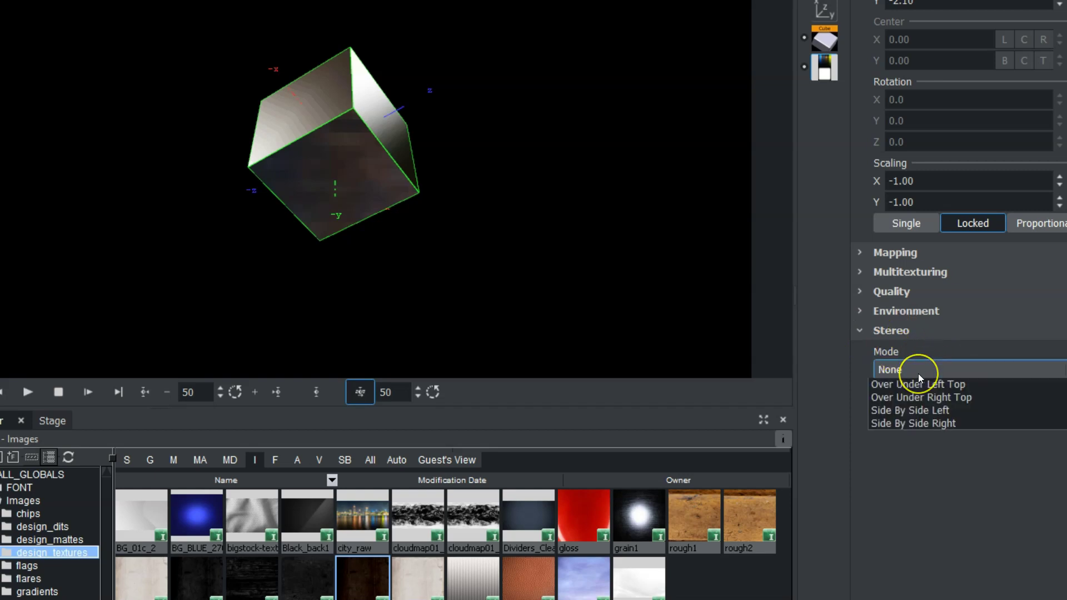